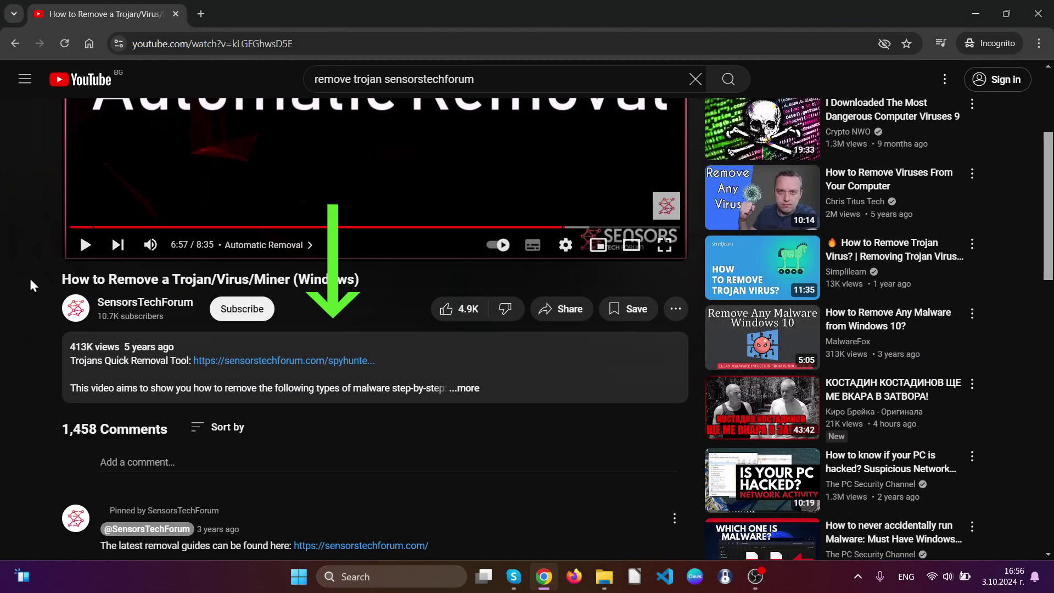
Download the SpyHunter installer to the Desktop and launch it.
left_click(254, 367)
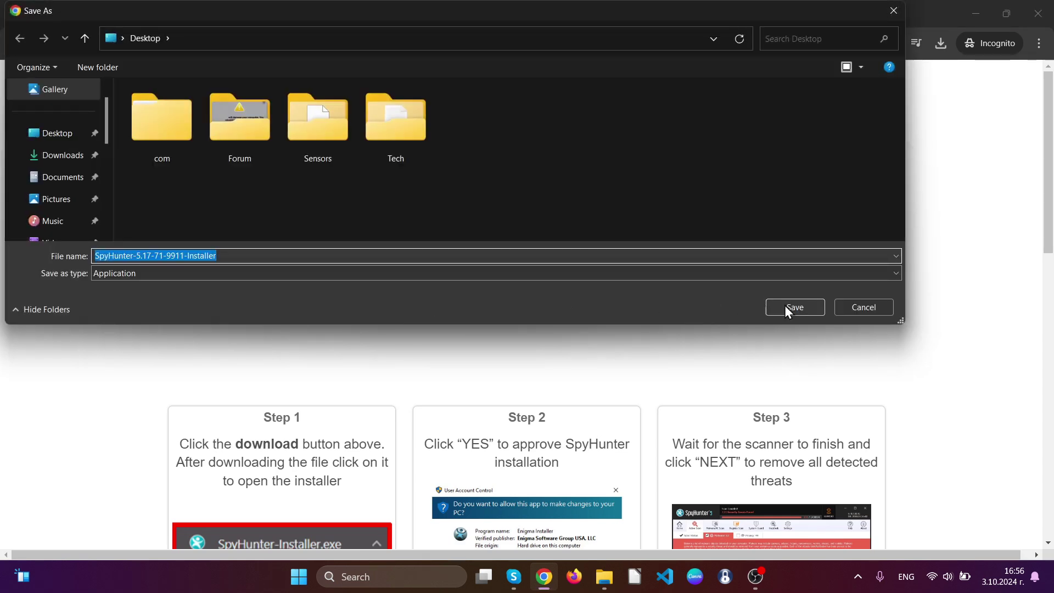
left_click(793, 308)
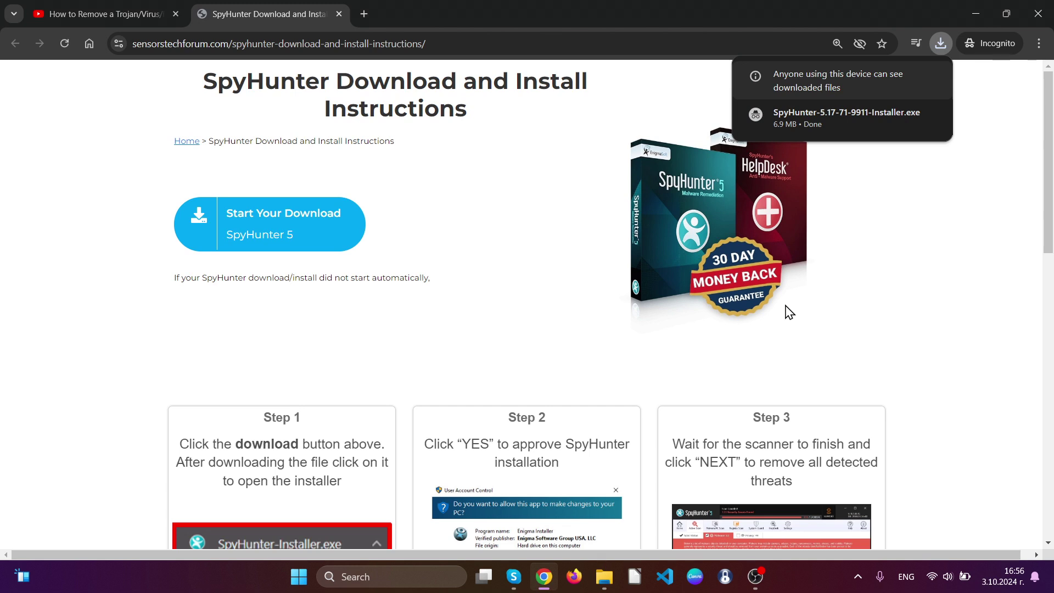
left_click(797, 122)
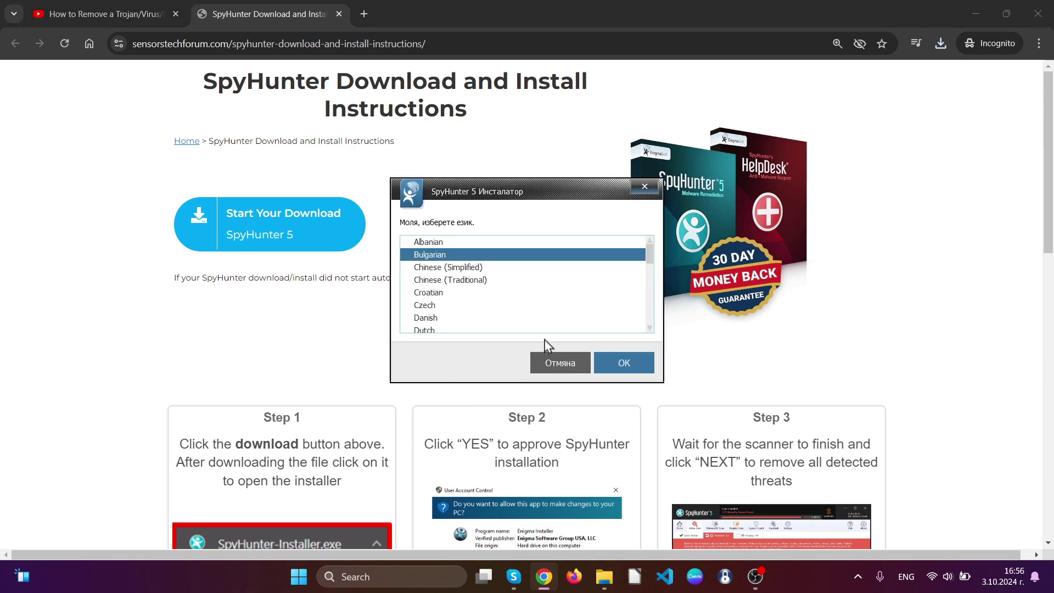
scroll(536, 324, "down", 1)
scroll(494, 311, "down", 1)
Choose English, accept the EULA and privacy policy, and start installing SpyHunter.
left_click(437, 277)
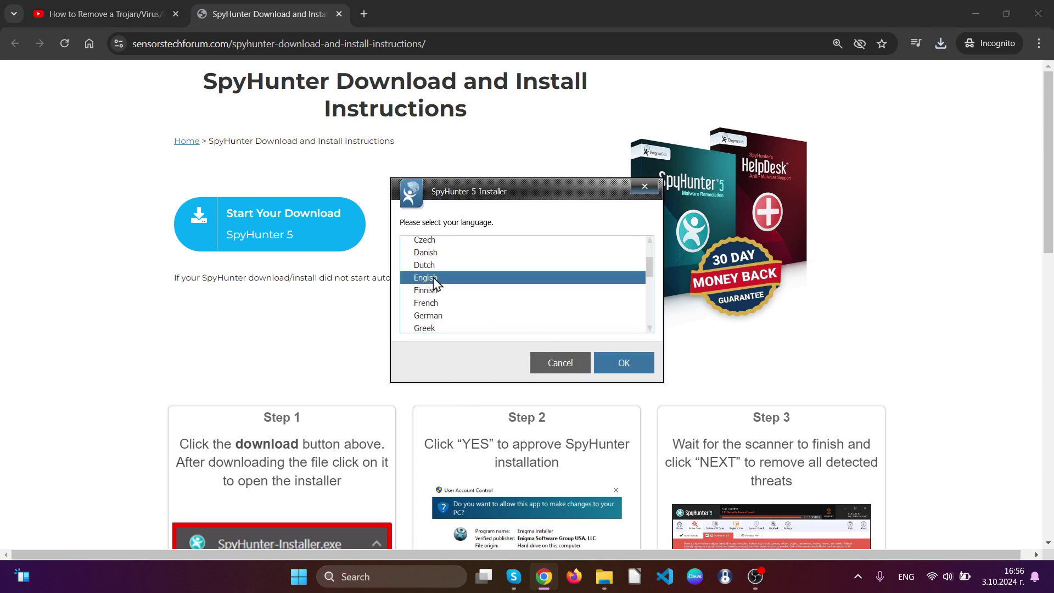
left_click(612, 361)
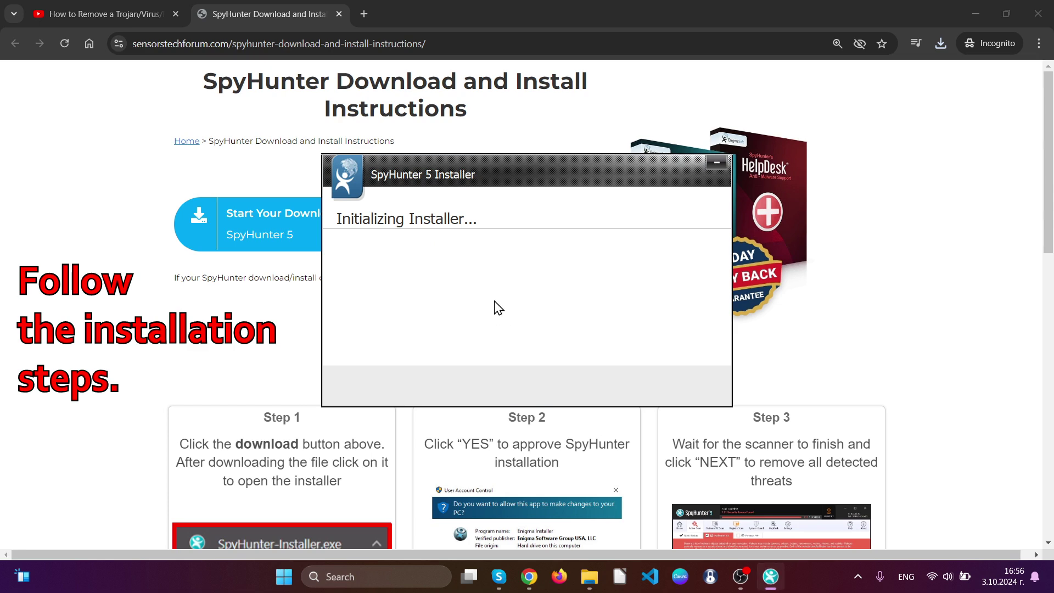
left_click(660, 390)
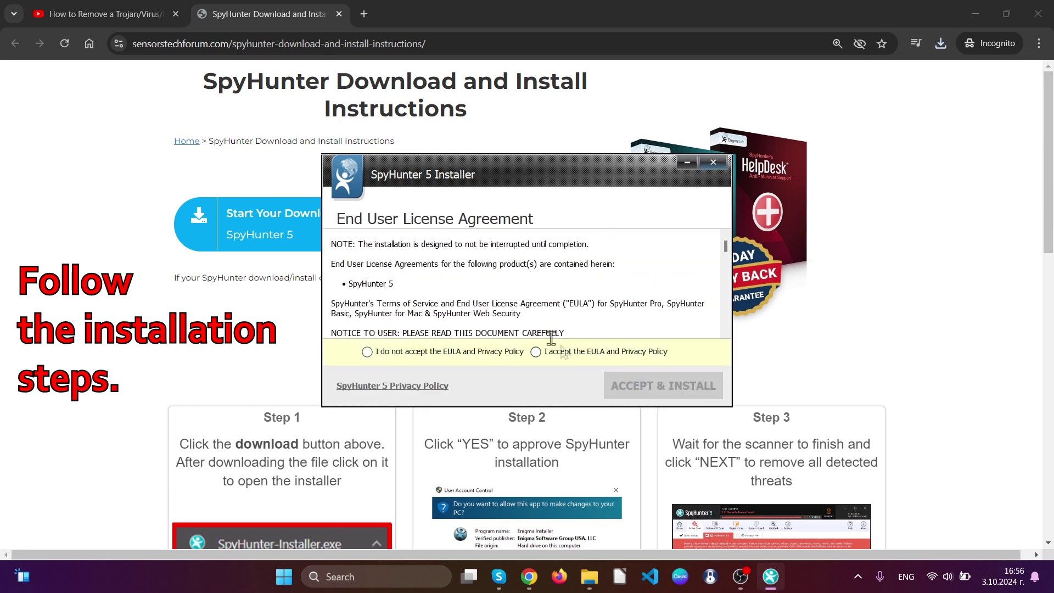
left_click(537, 352)
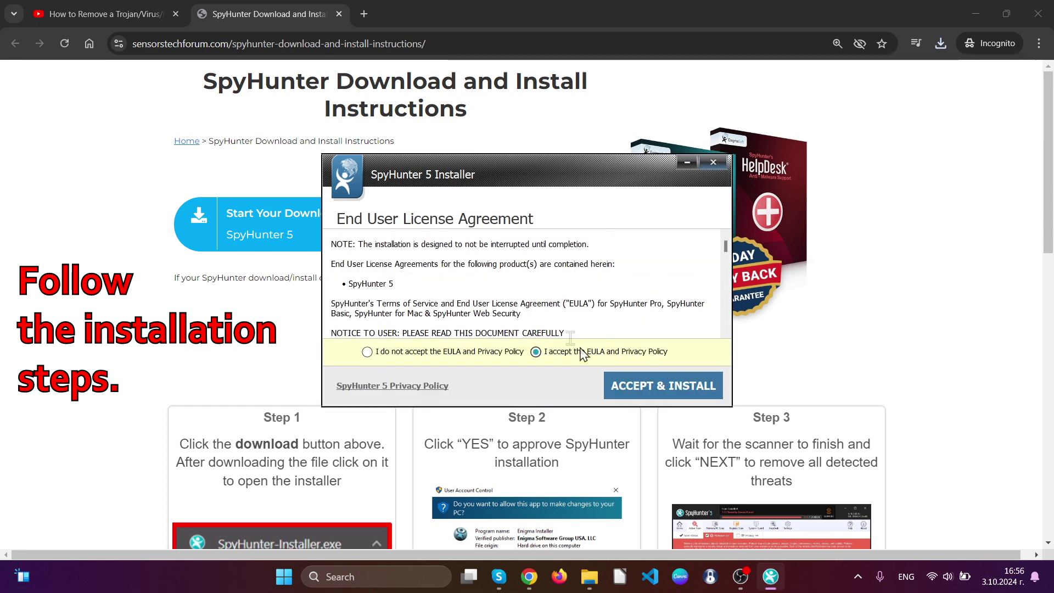
left_click(633, 391)
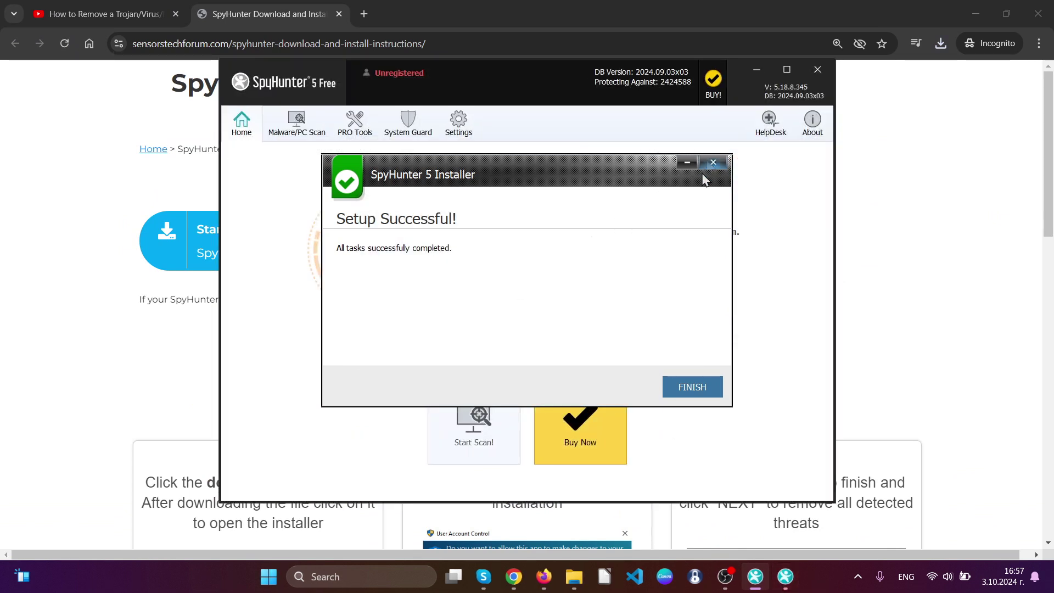
Finish the installer so SpyHunter launches and scans, reporting 40 security issues.
left_click(685, 388)
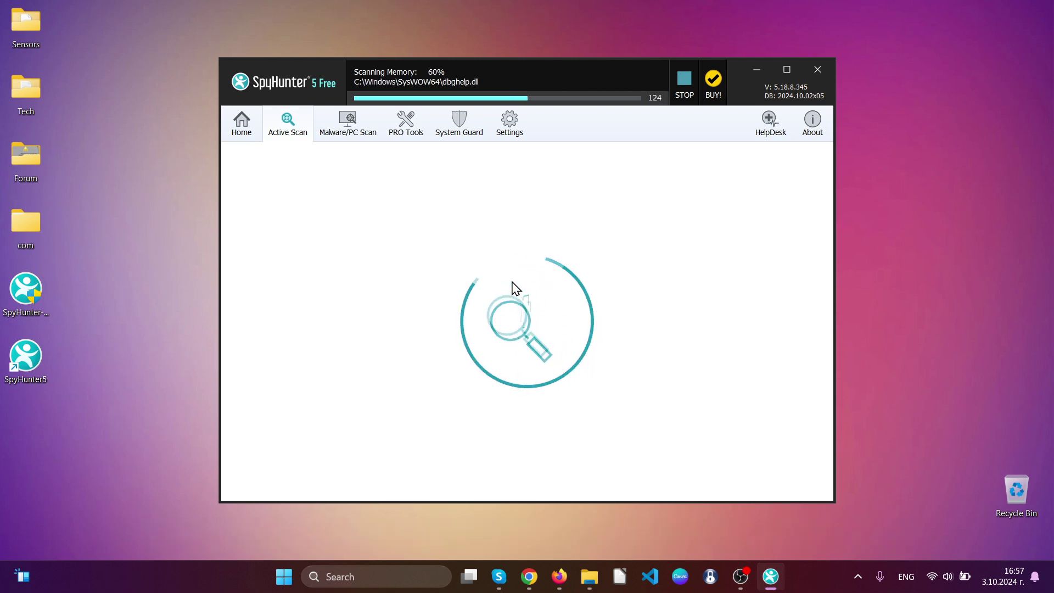
left_click_drag(829, 228, 831, 430)
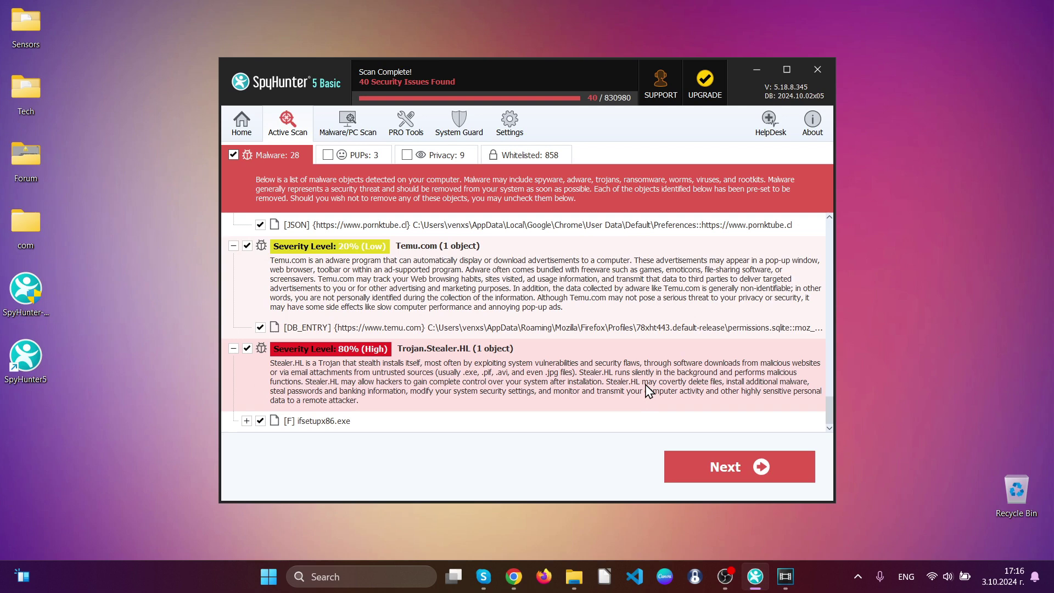
Select all detected objects, apply the removal with Chrome closed, and finish at the summary.
left_click(727, 469)
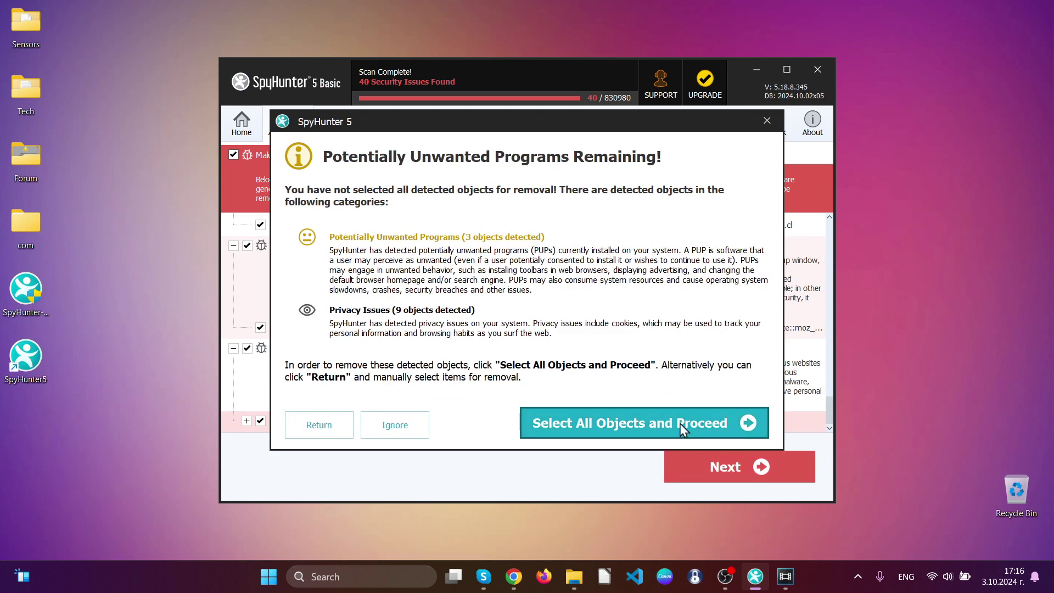
left_click(681, 428)
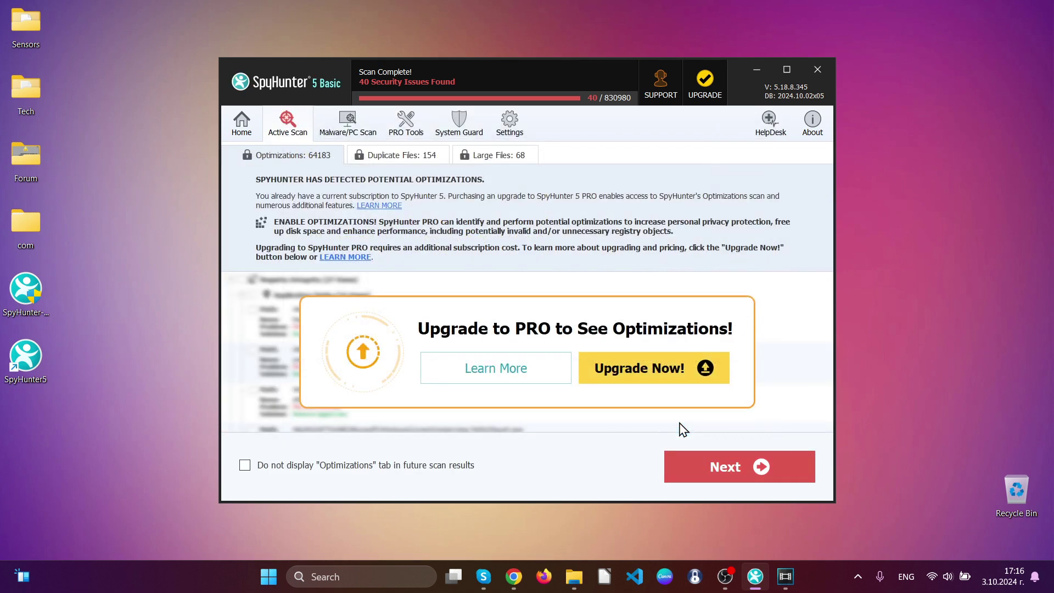
left_click(739, 470)
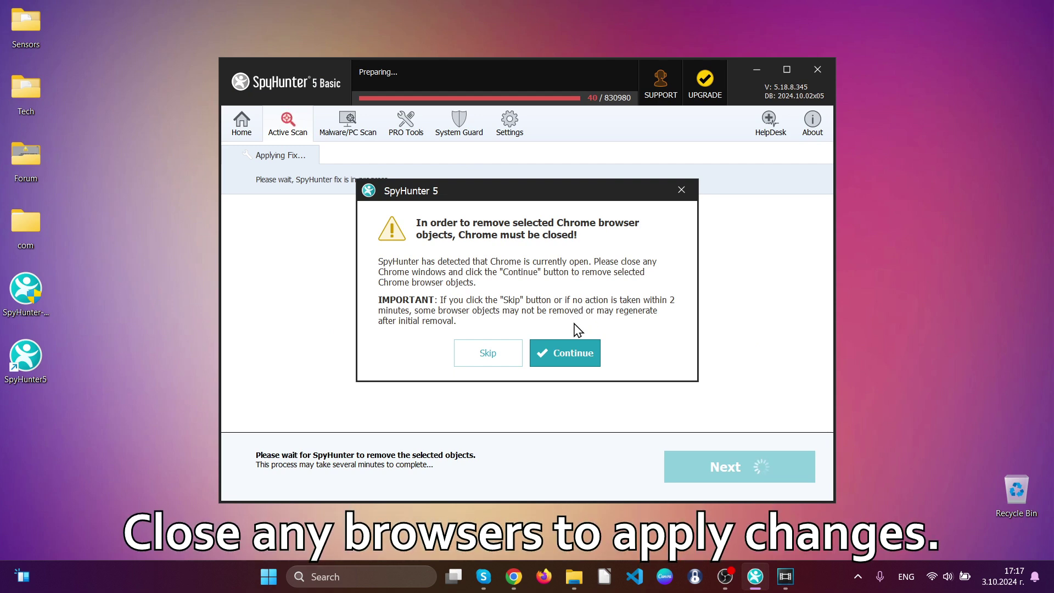
left_click(541, 353)
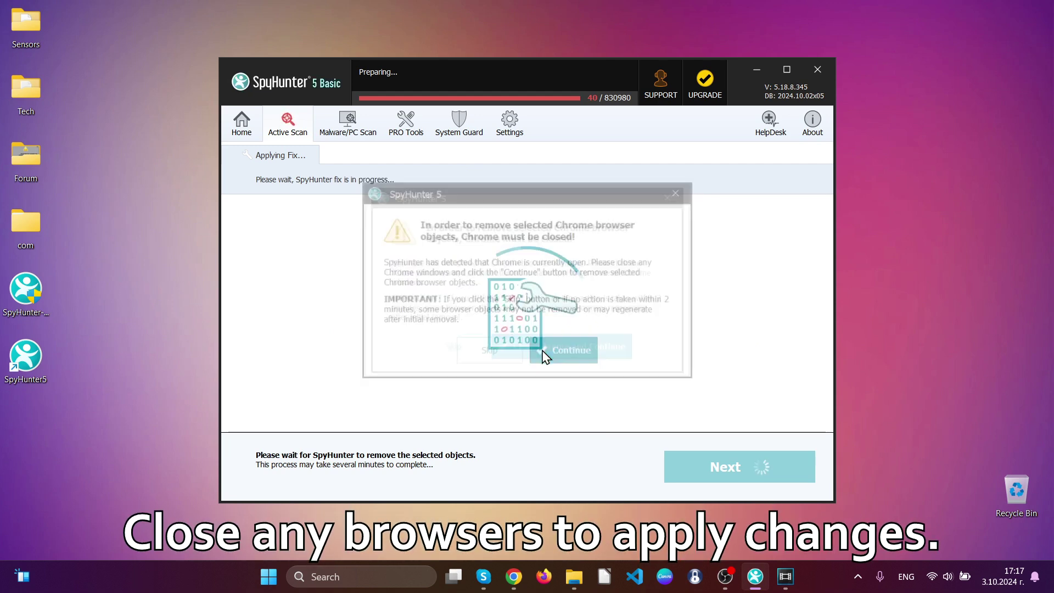
left_click(543, 355)
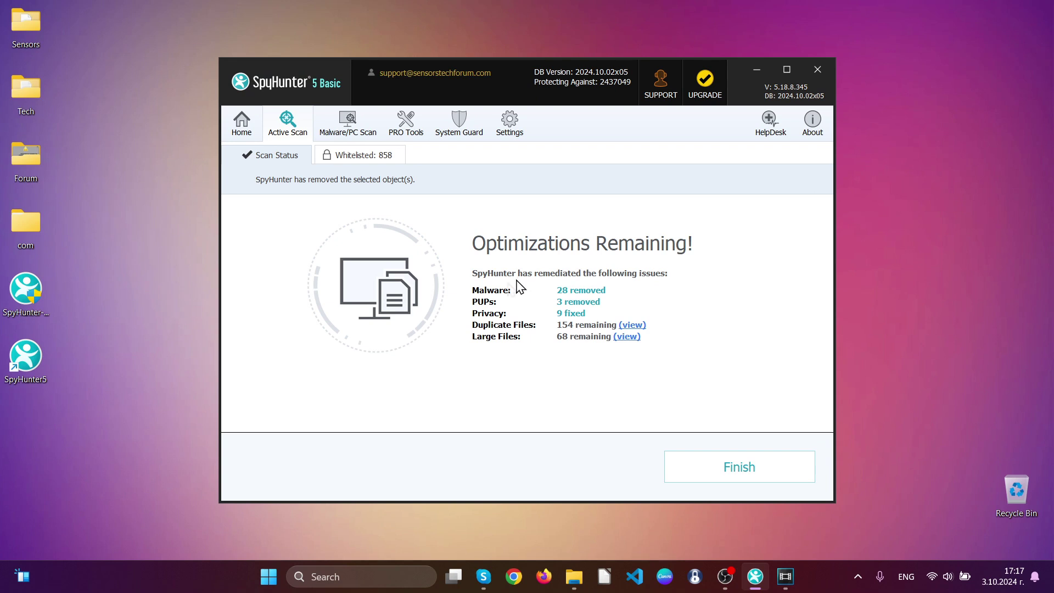
left_click(744, 470)
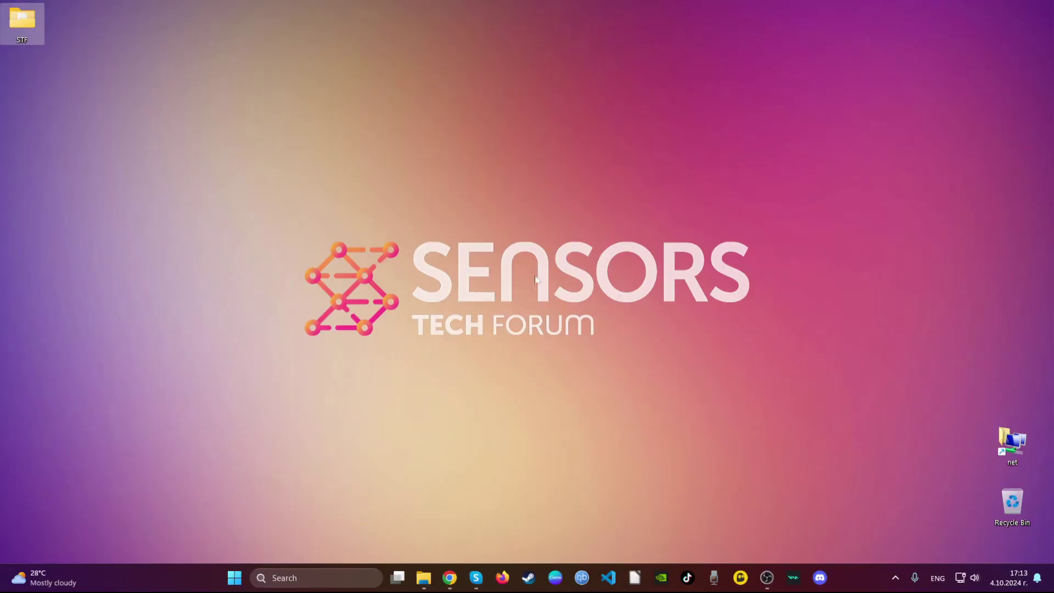
Launch Google Chrome from the taskbar.
left_click(452, 577)
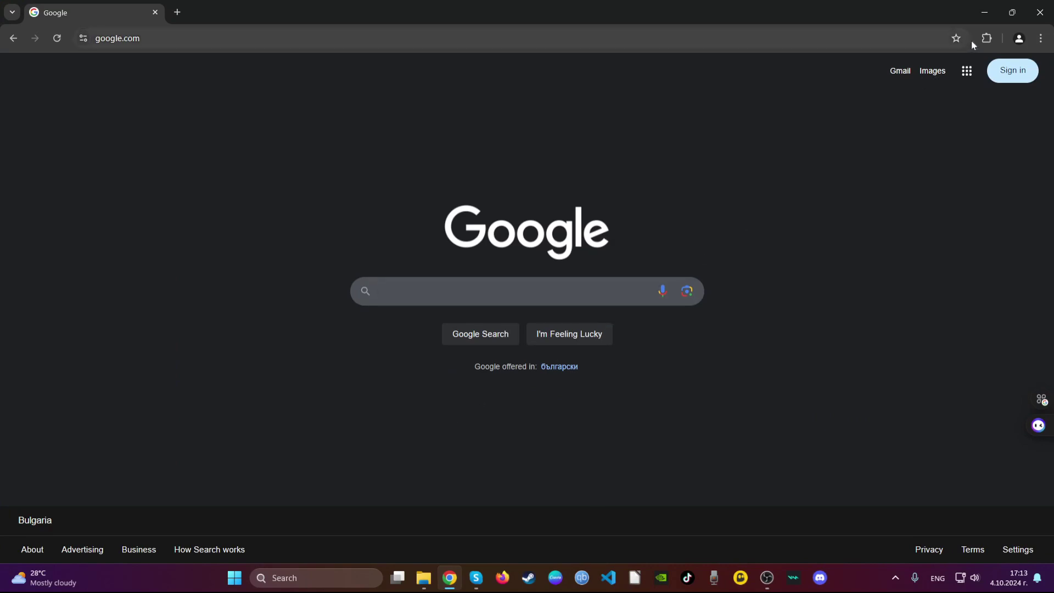
Uninstall the Blocked Search extension via the Extensions menu and confirm its removal.
left_click(986, 39)
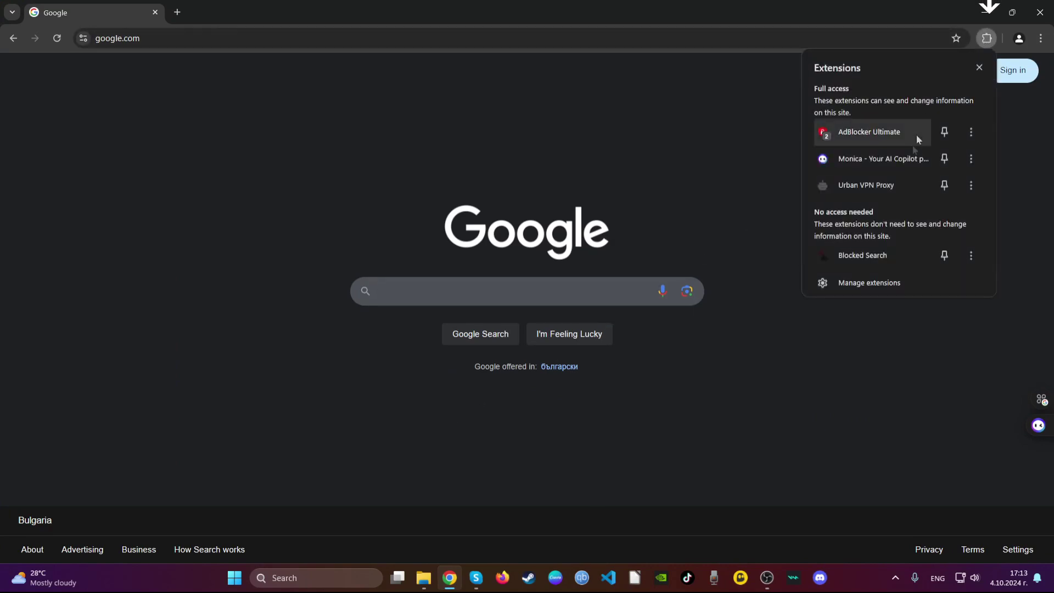
left_click(967, 257)
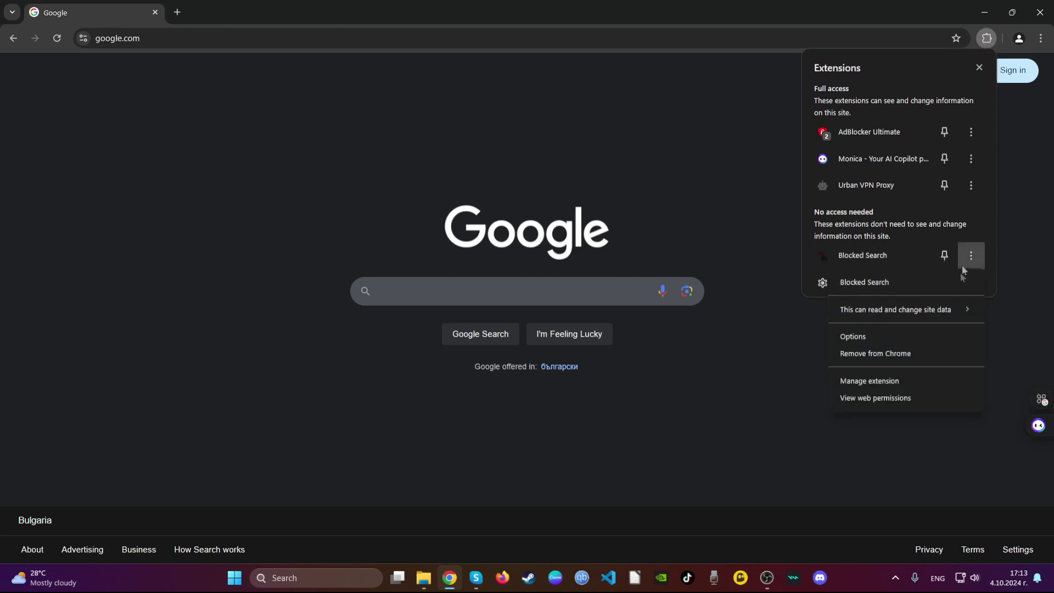
left_click(943, 351)
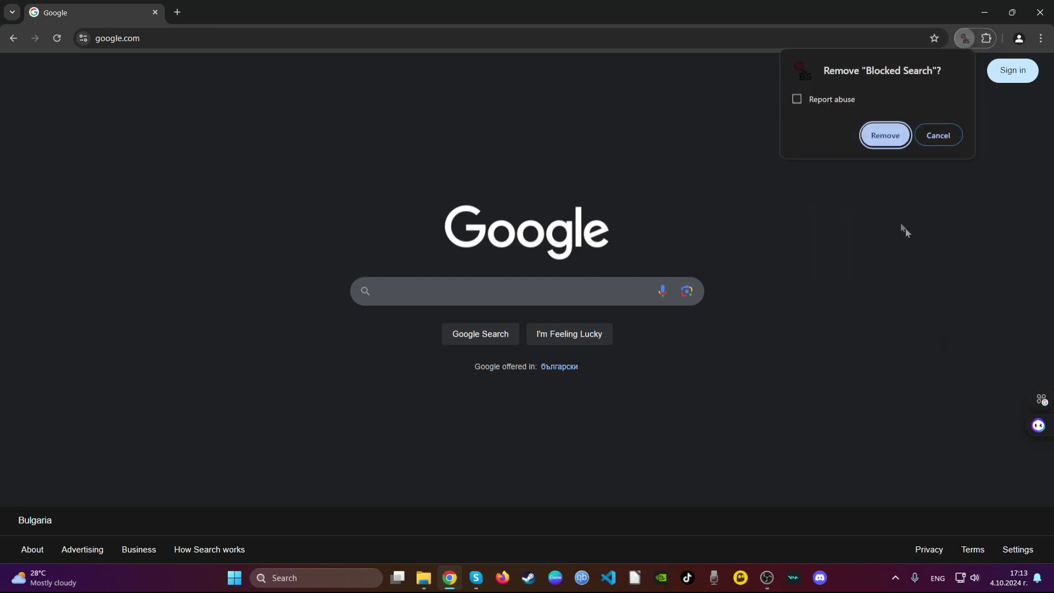
left_click(886, 141)
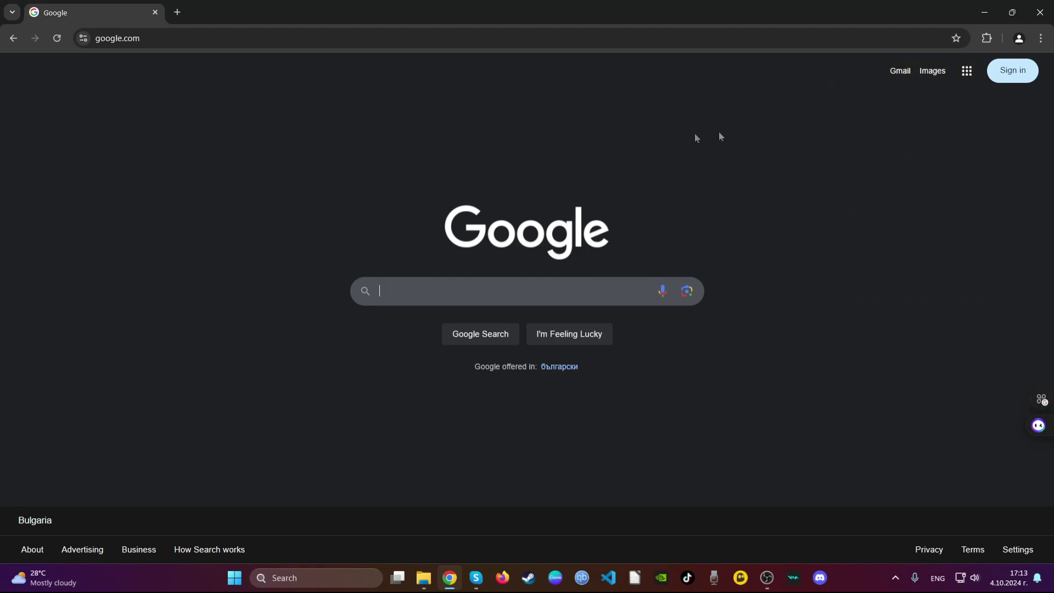
left_click(486, 38)
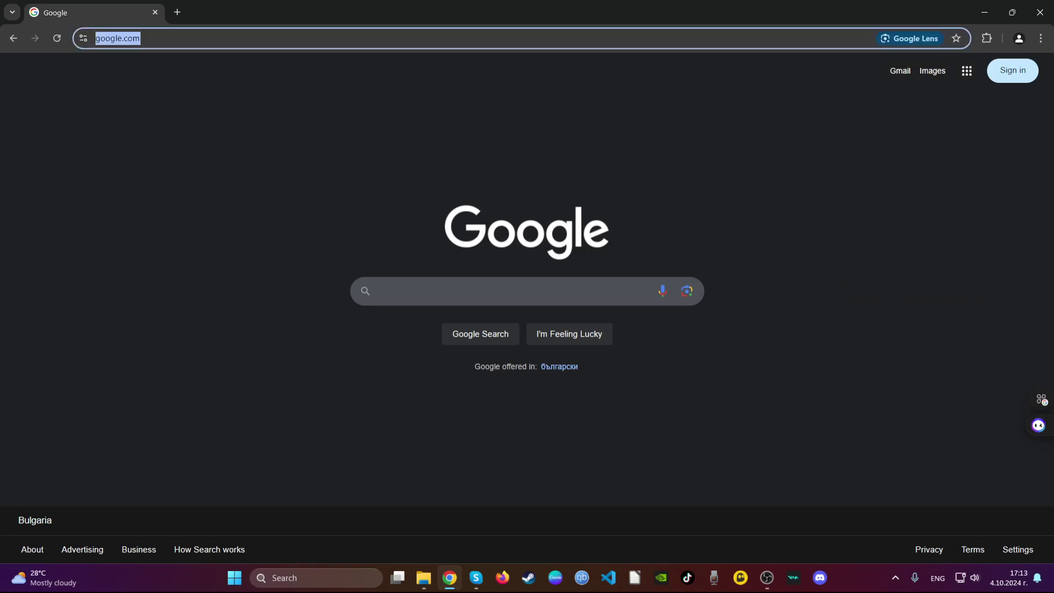
type("clean")
Delete Chrome's all-time browsing data, keeping passwords, then close Chrome.
key("BackSpace")
key("BackSpace")
key("BackSpace")
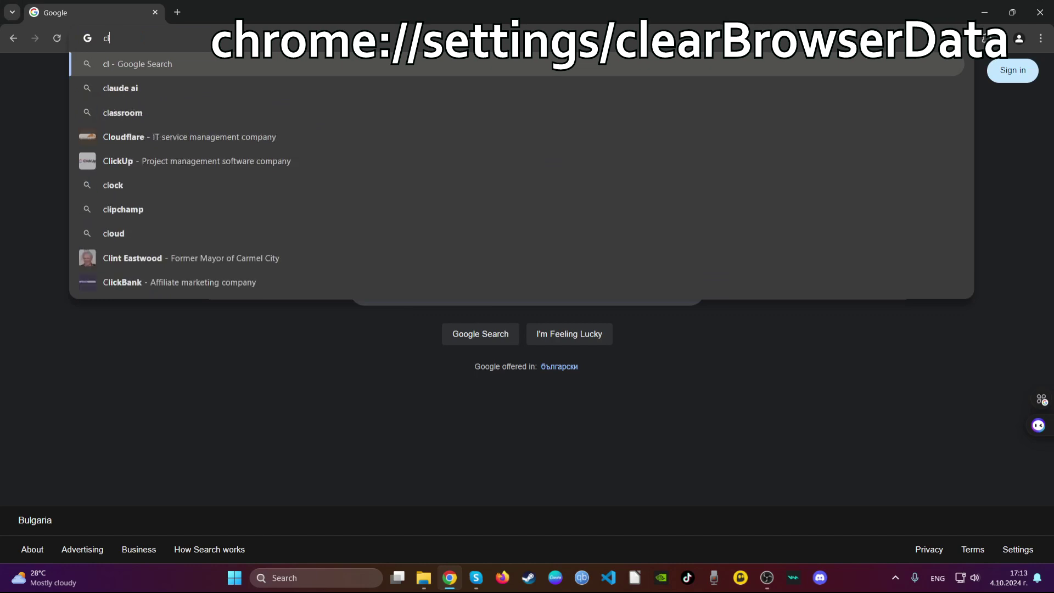
key("BackSpace")
key("BackSpace")
type("chrome://")
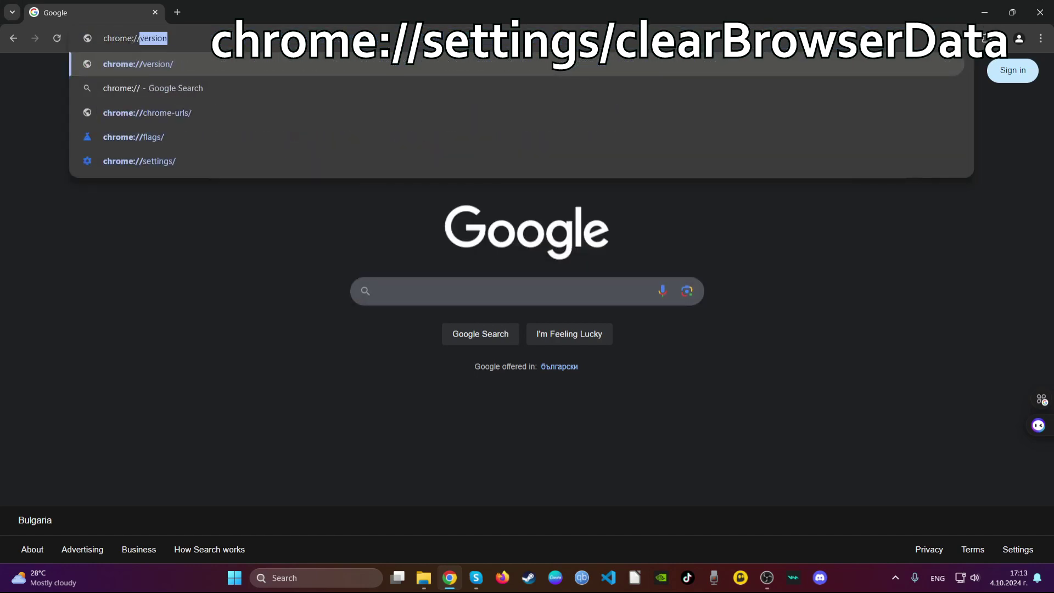
type("settings/")
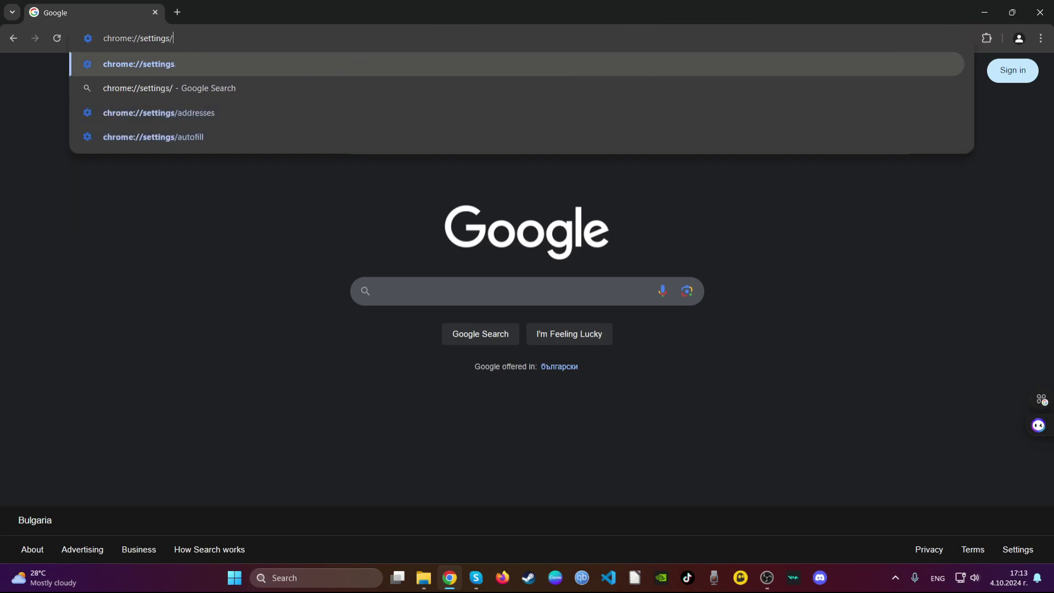
type("clea")
key("Return")
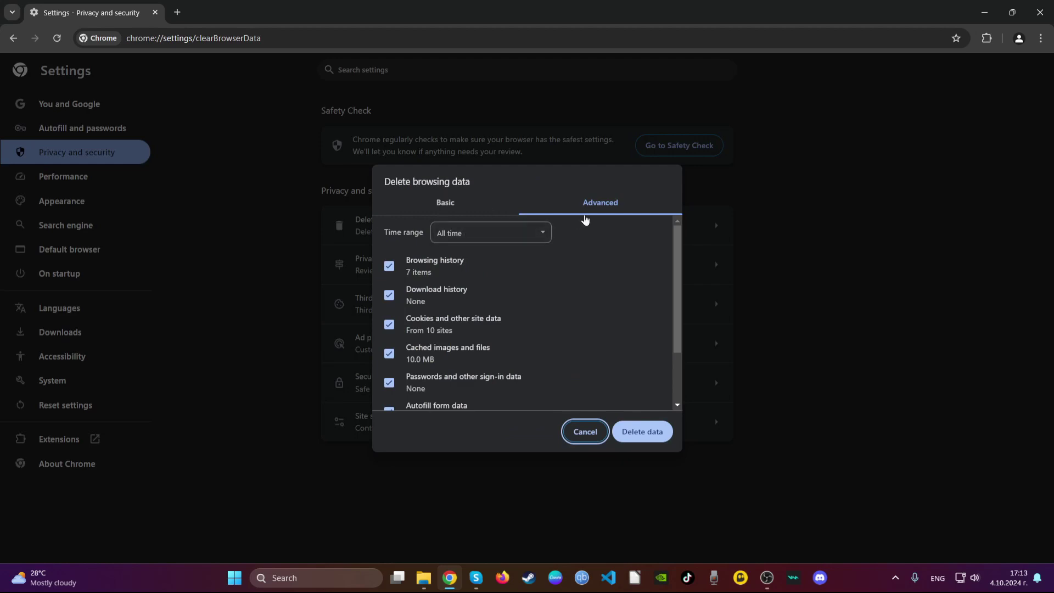
scroll(511, 297, "down", 2)
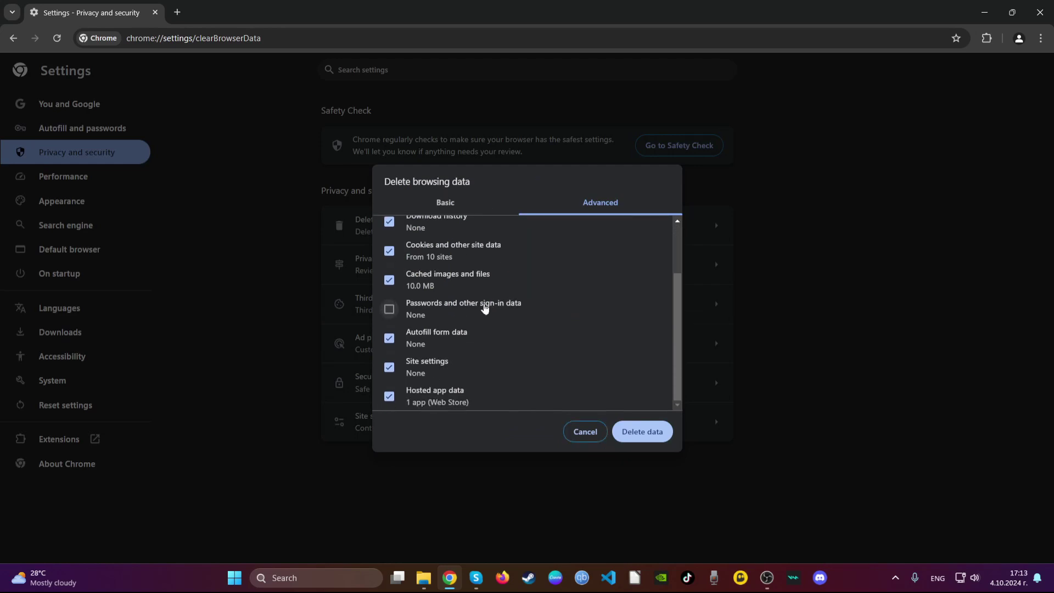
left_click(663, 435)
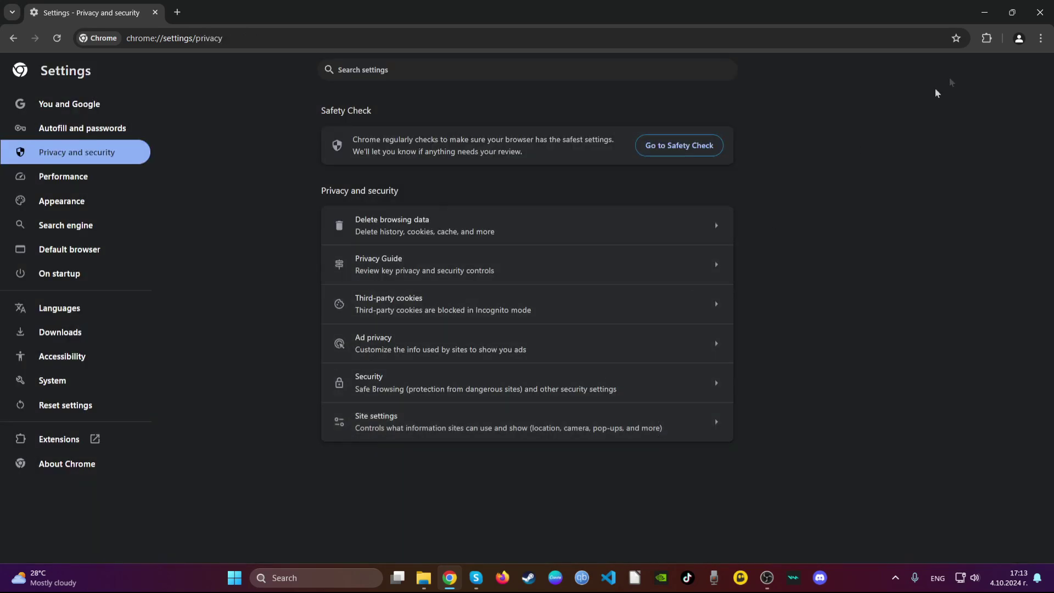
left_click(1040, 14)
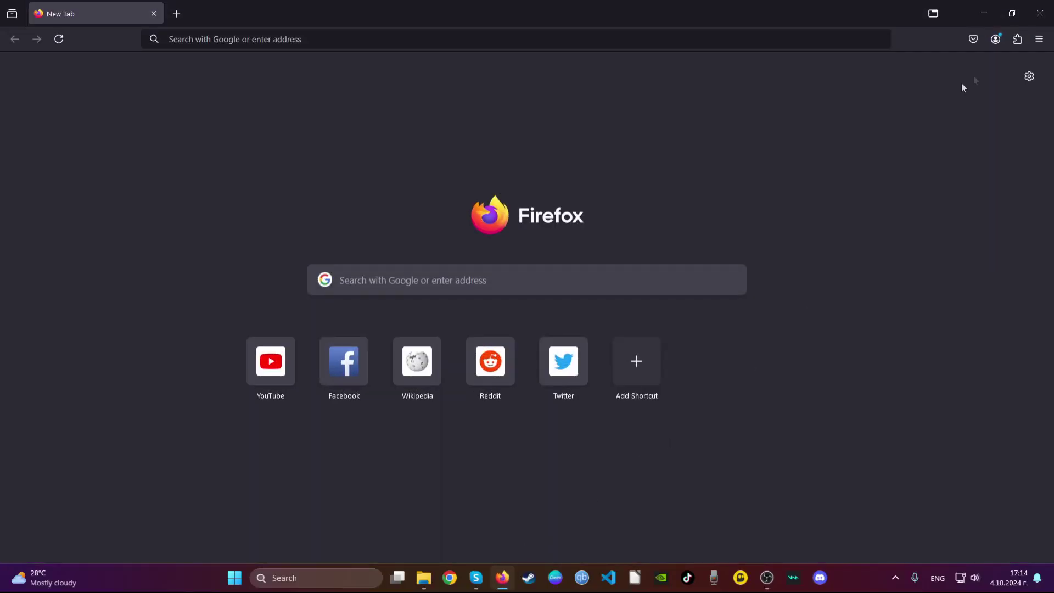
Uninstall the Safeplex Search extension from Firefox's Extensions menu and confirm.
left_click(1018, 41)
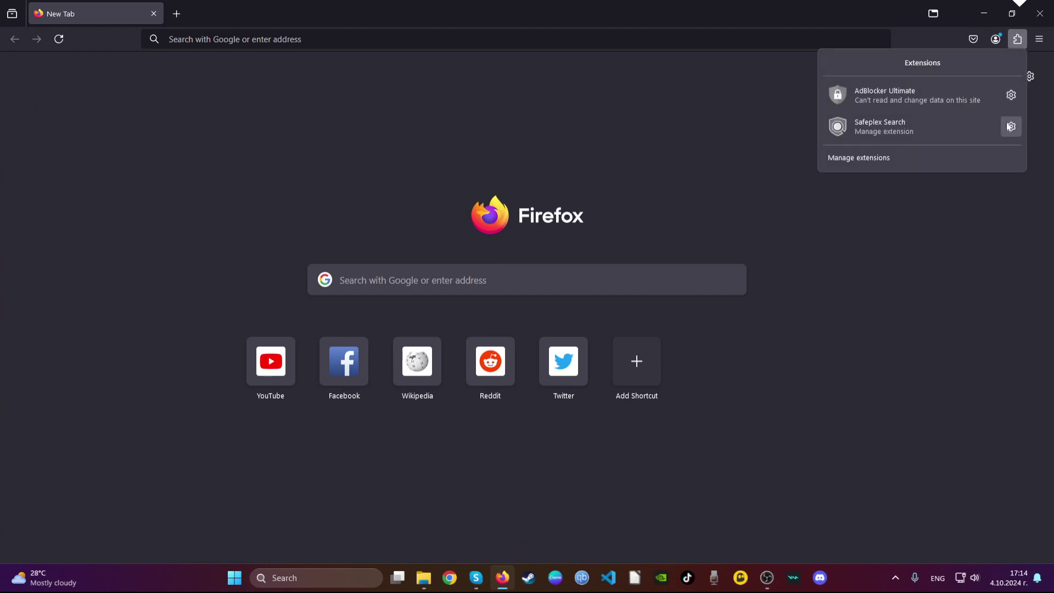
right_click(966, 136)
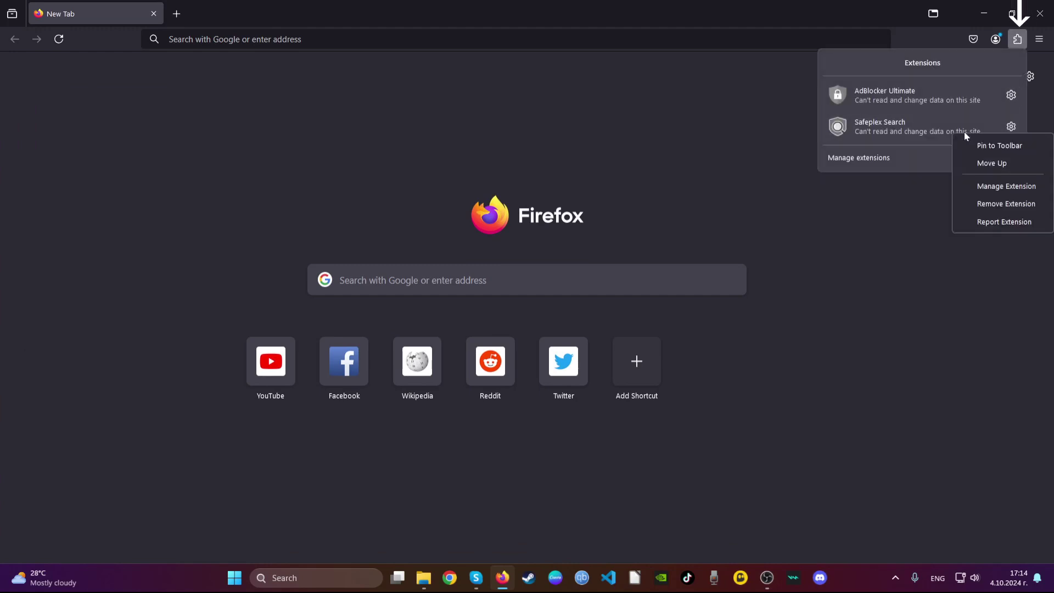
left_click(1006, 126)
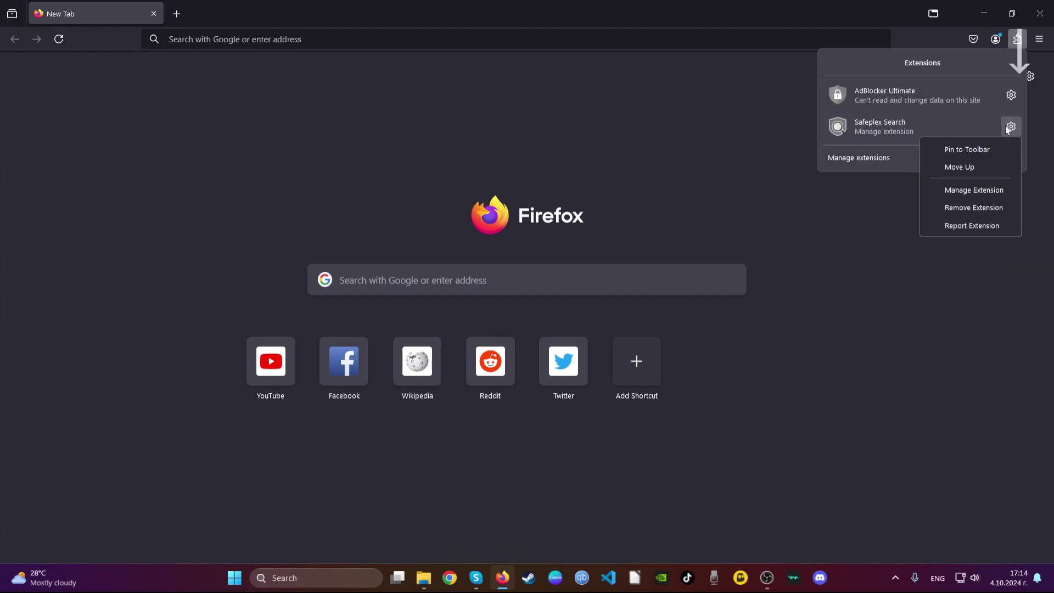
left_click(971, 210)
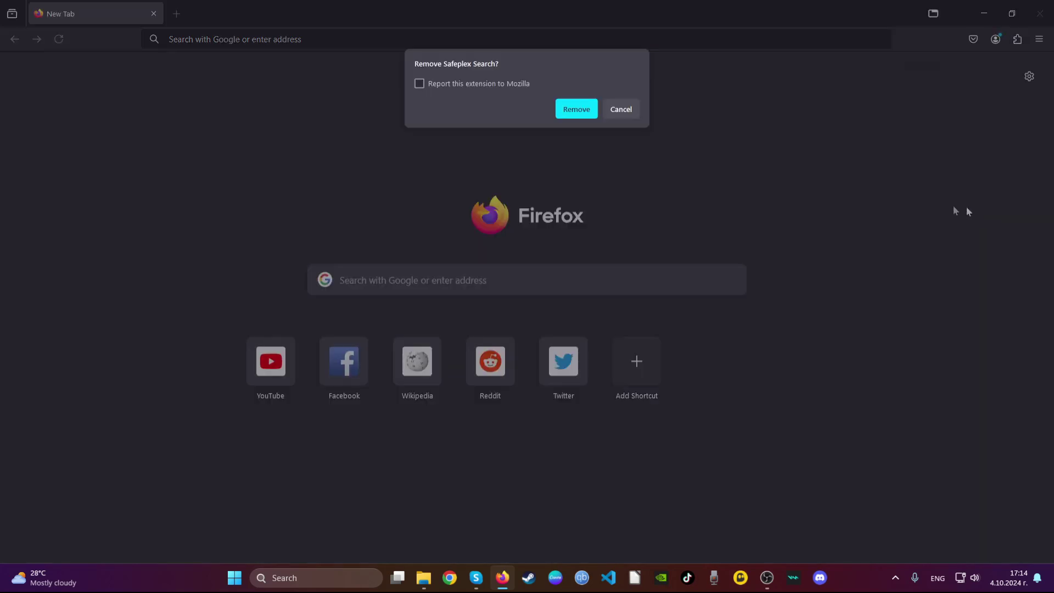
left_click(577, 110)
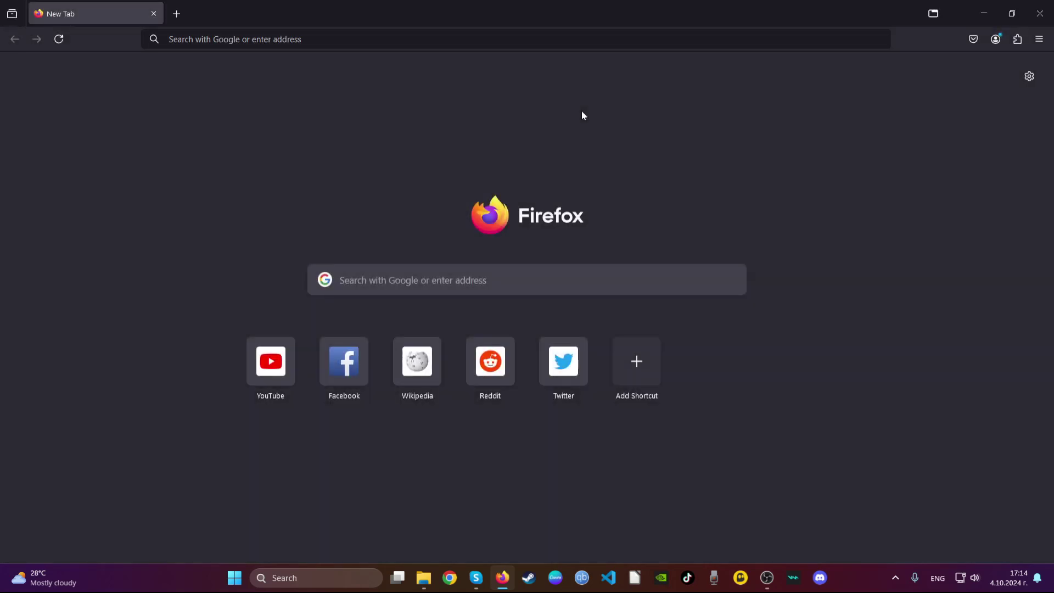
left_click(498, 39)
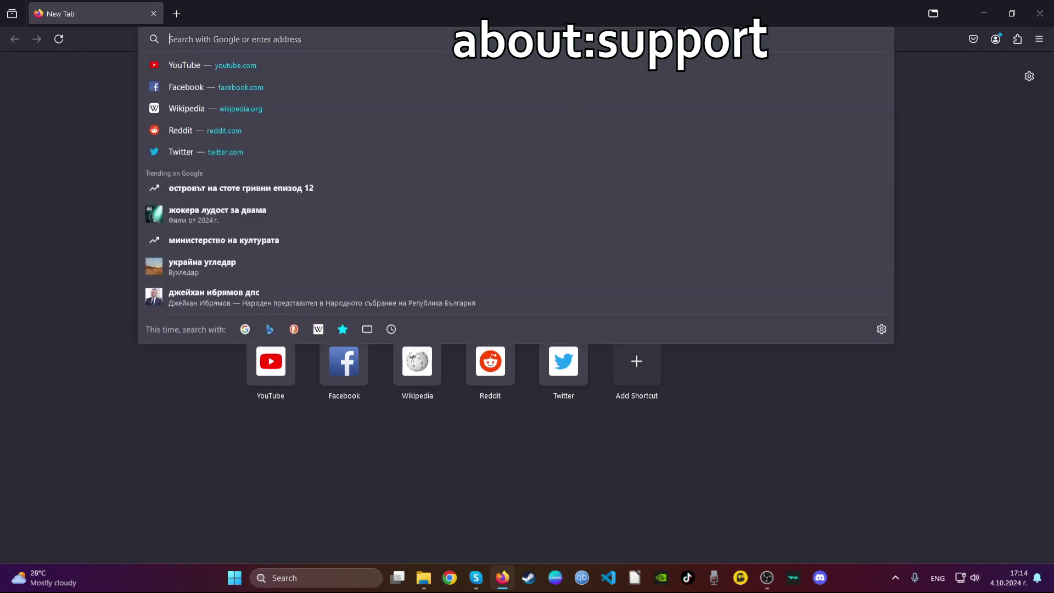
type("about")
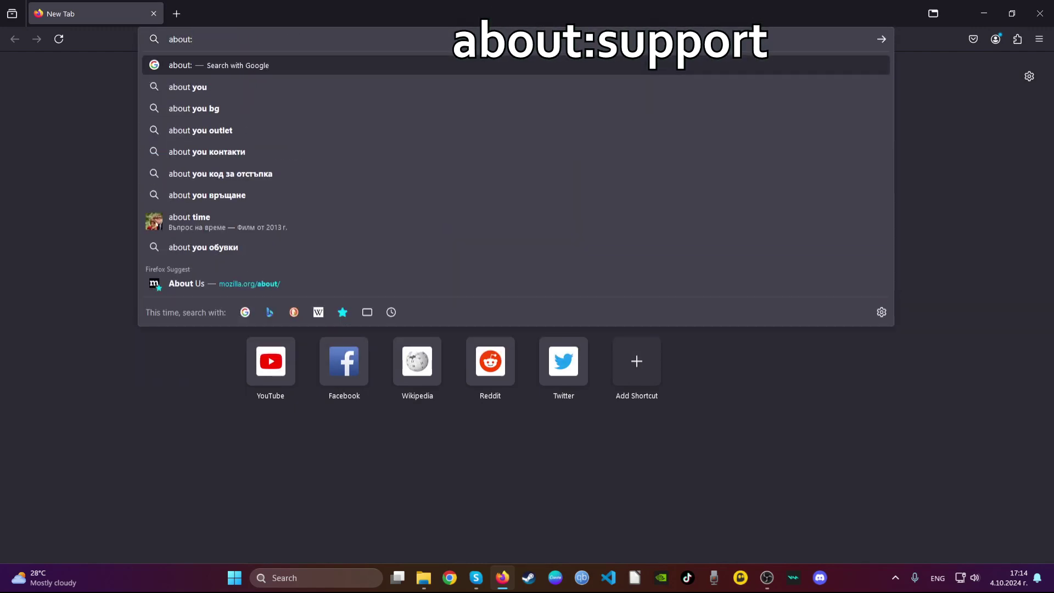
type(":support")
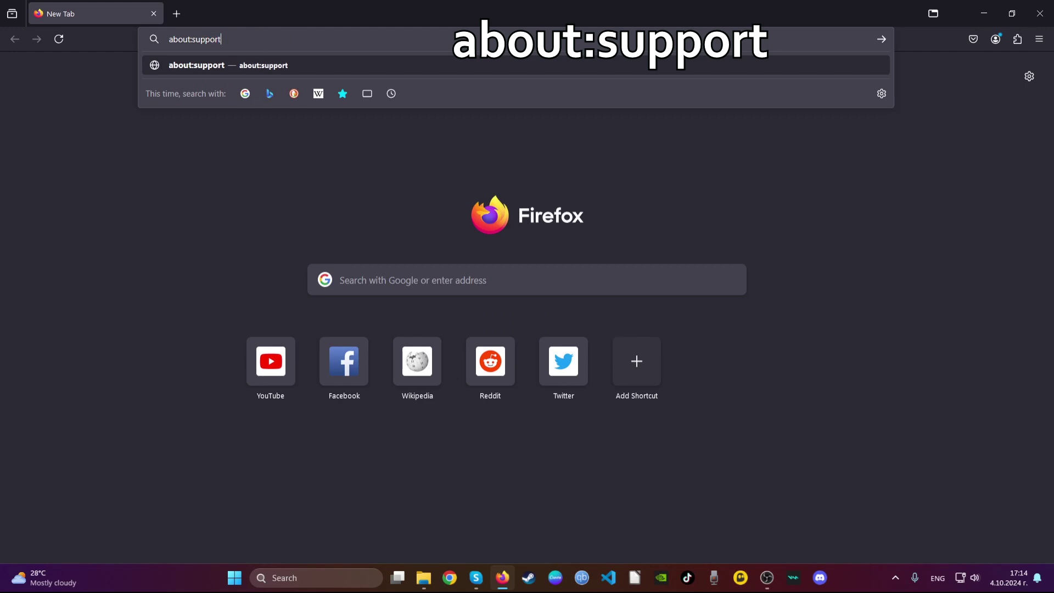
Load the about:support Troubleshooting Information page.
key("Return")
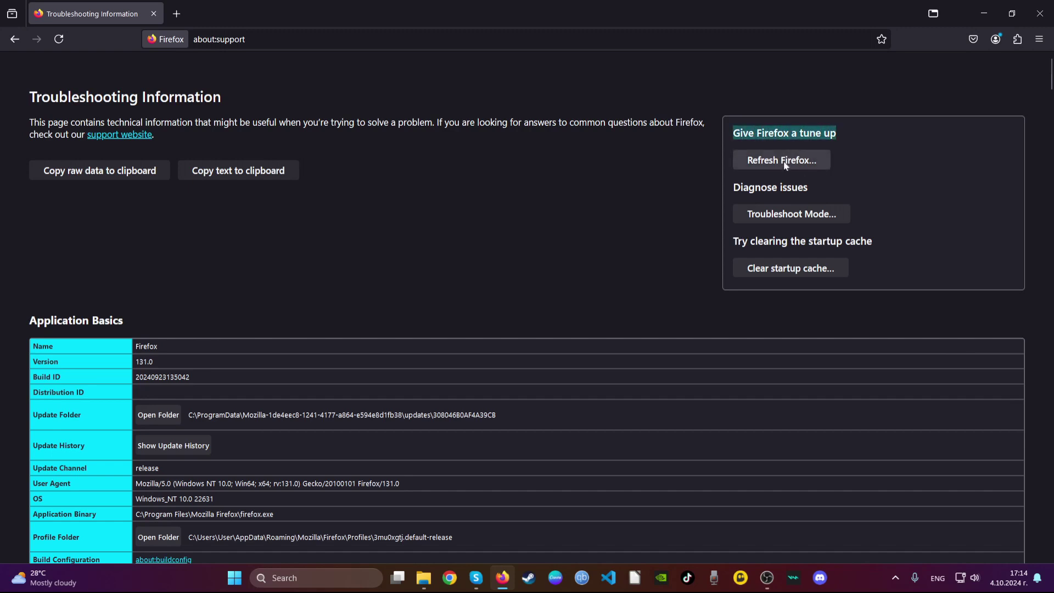
Refresh Firefox to defaults, dismiss the import summary, and highlight the Success message.
left_click(765, 165)
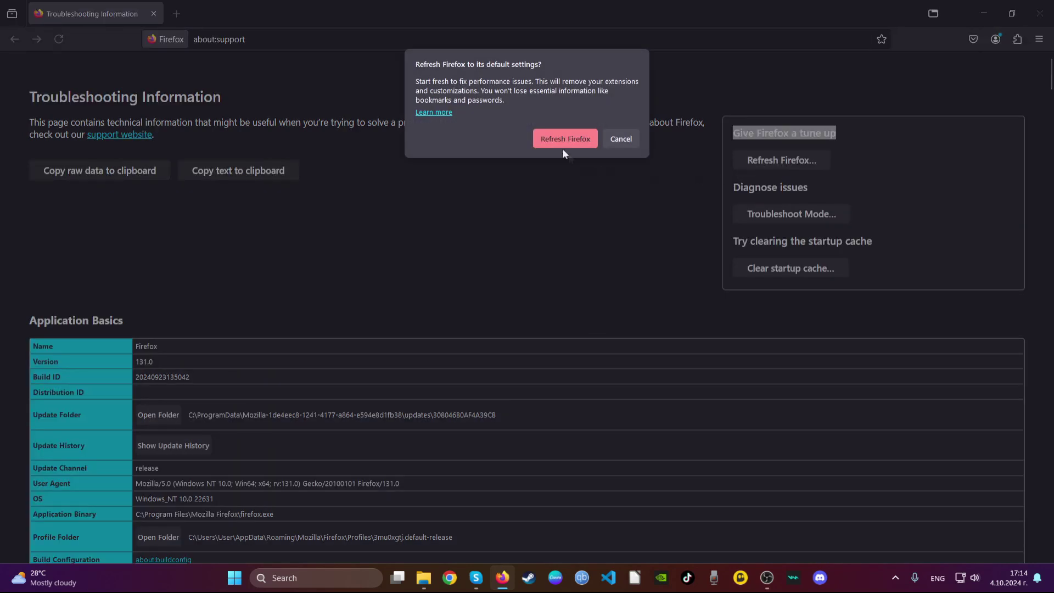
left_click(555, 139)
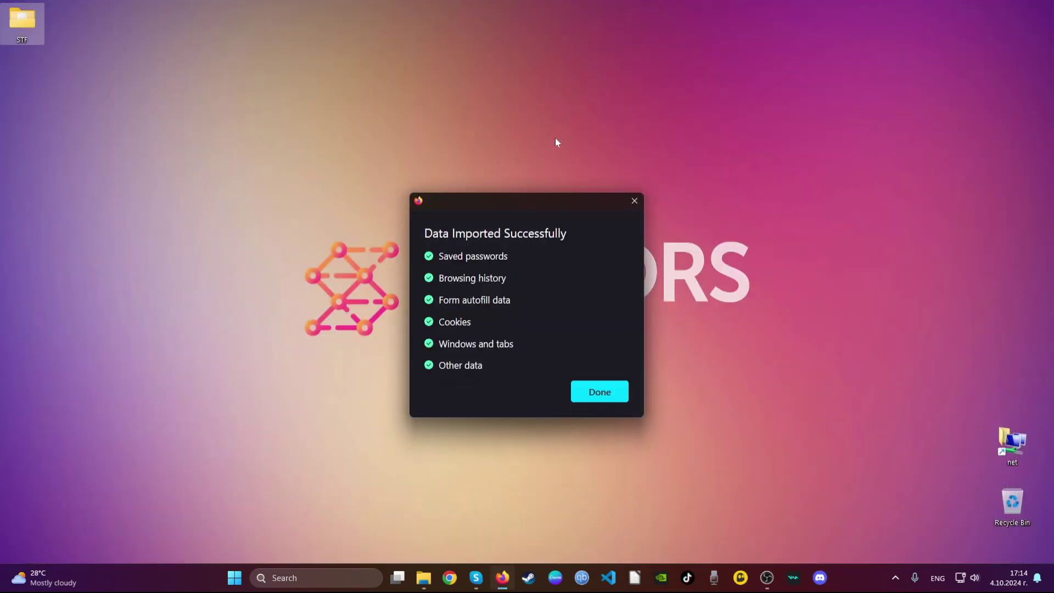
left_click(599, 395)
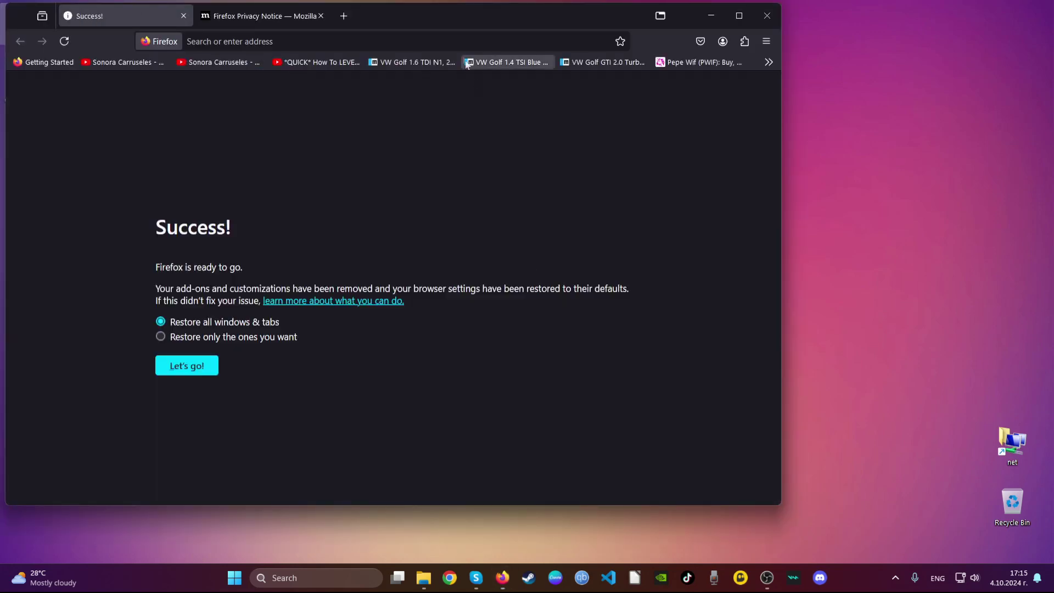
left_click_drag(581, 79, 635, 66)
left_click_drag(494, 377, 340, 271)
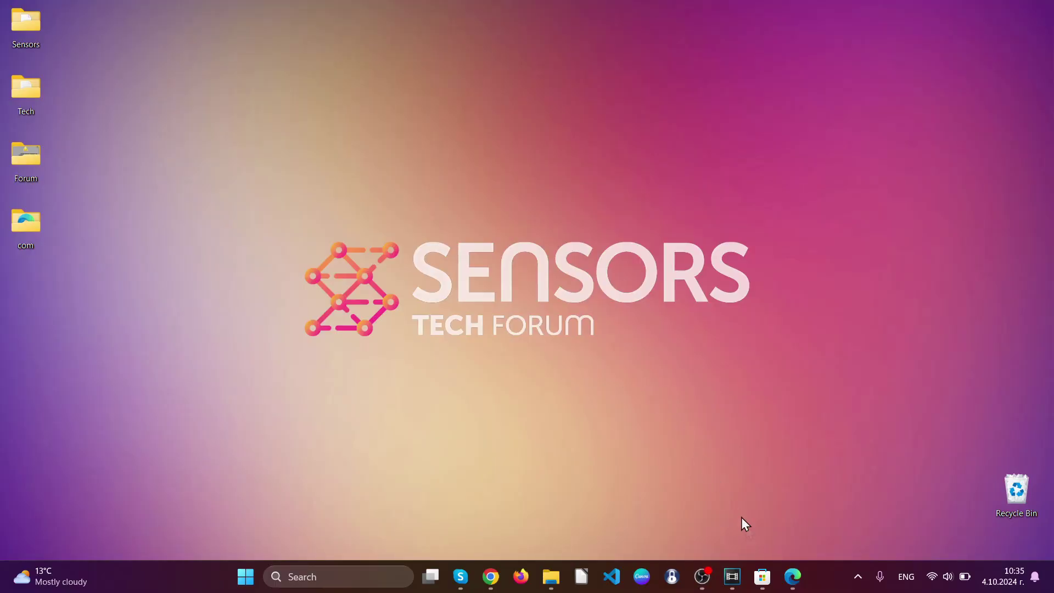
Launch Edge and remove the Search from Popup or ContextMenu extension, confirming removal.
left_click(792, 587)
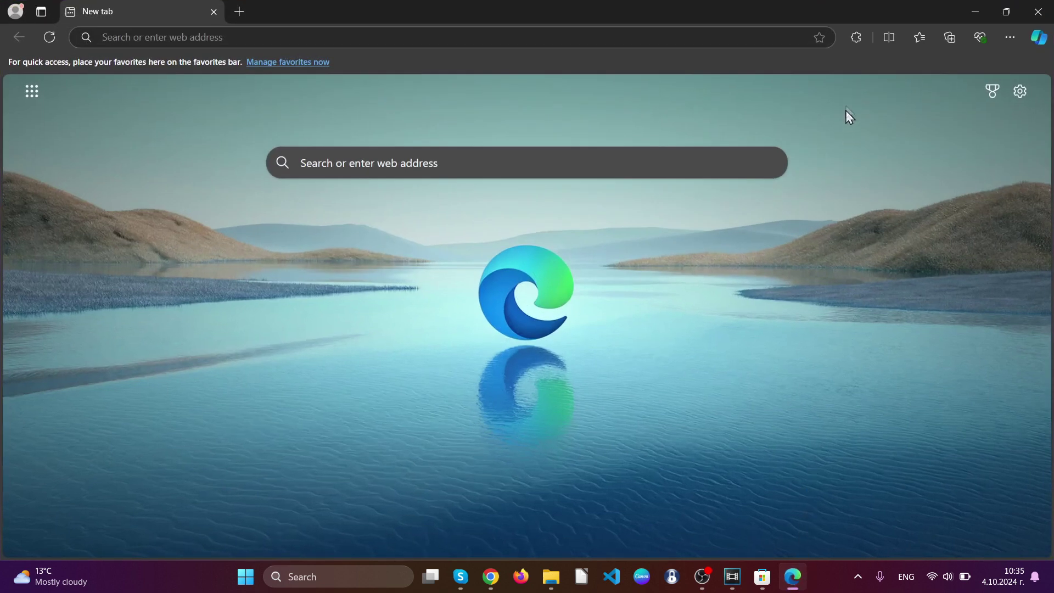
left_click(855, 38)
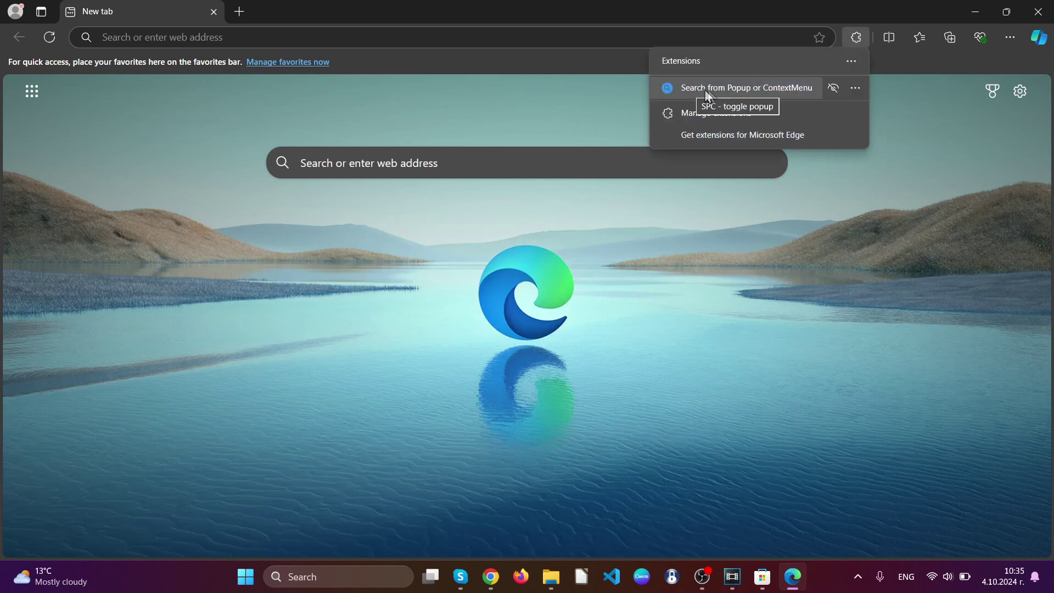
left_click(855, 88)
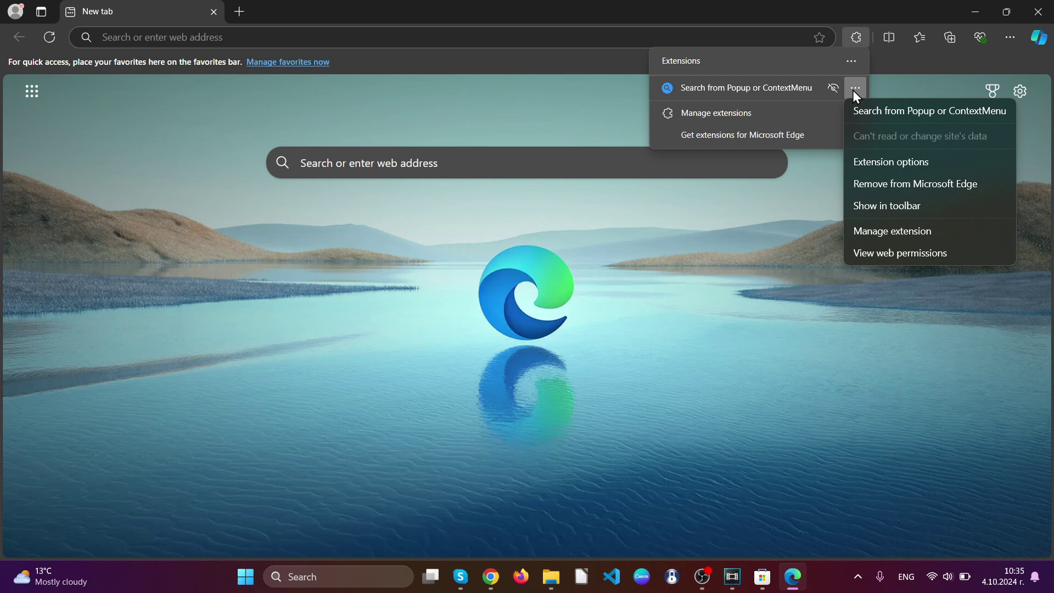
left_click(882, 185)
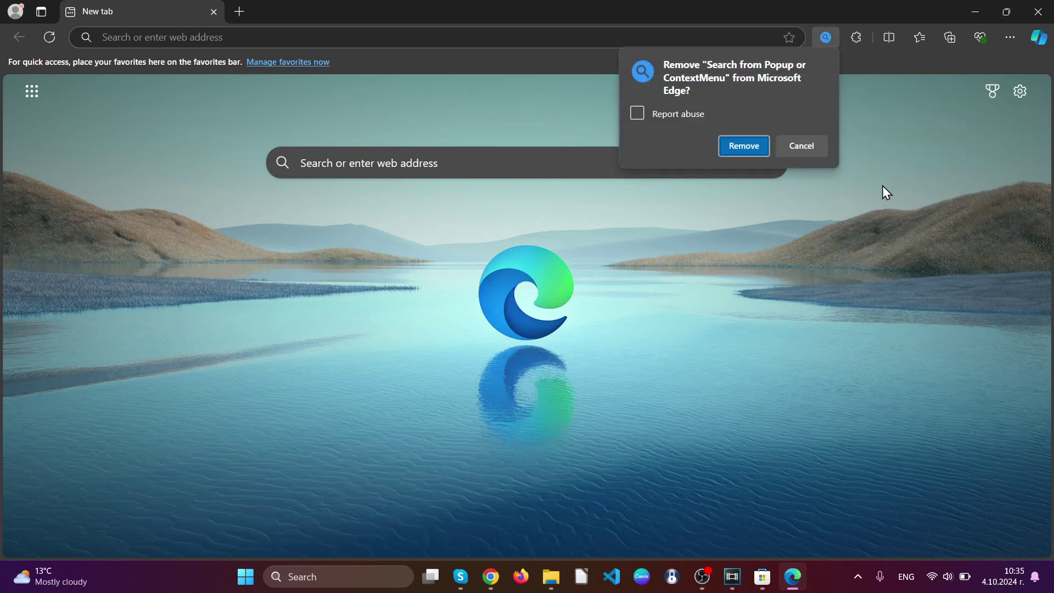
left_click(733, 148)
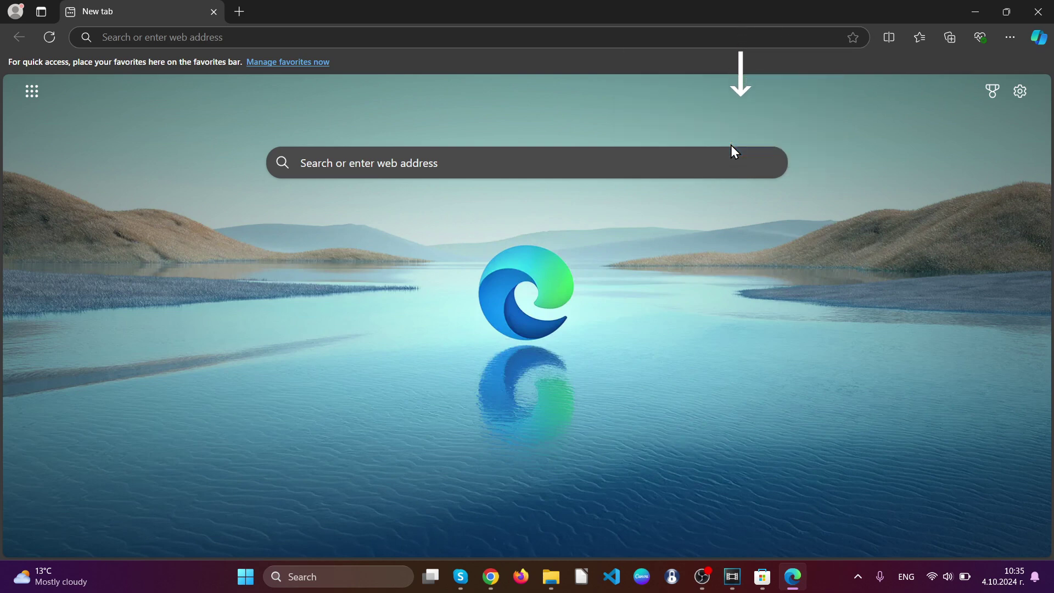
Go to edge://settings/clearBrowserData to reach the Delete browsing data prompt.
left_click(465, 36)
type("ed")
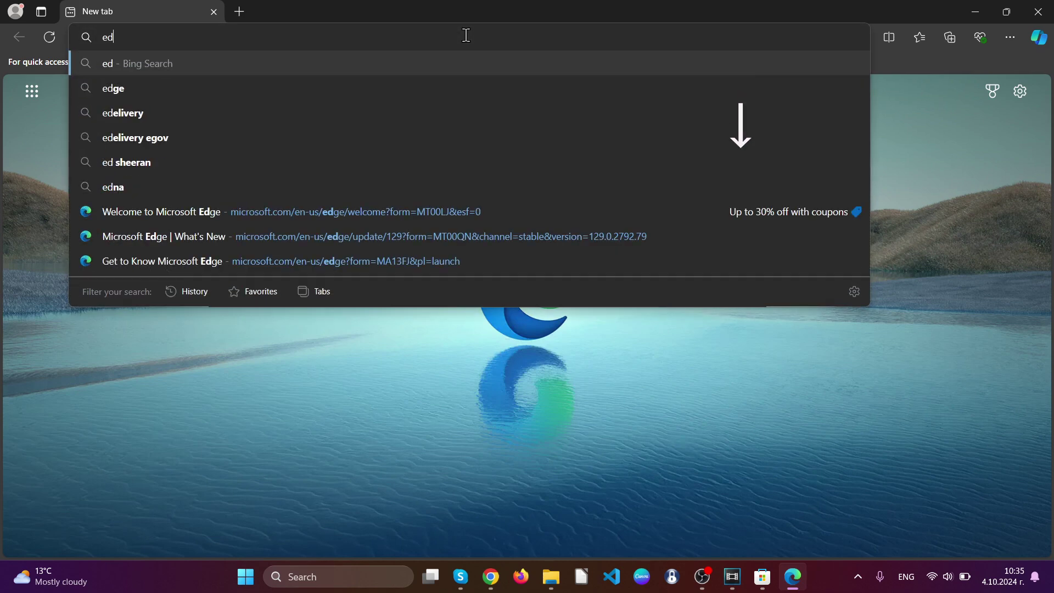
type("ge:")
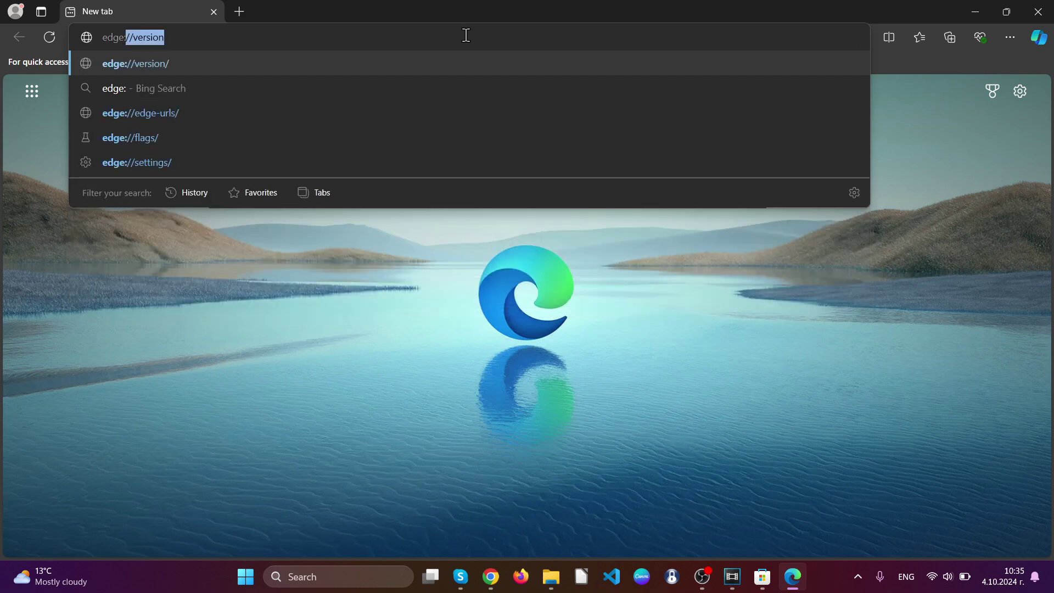
type("//settings/")
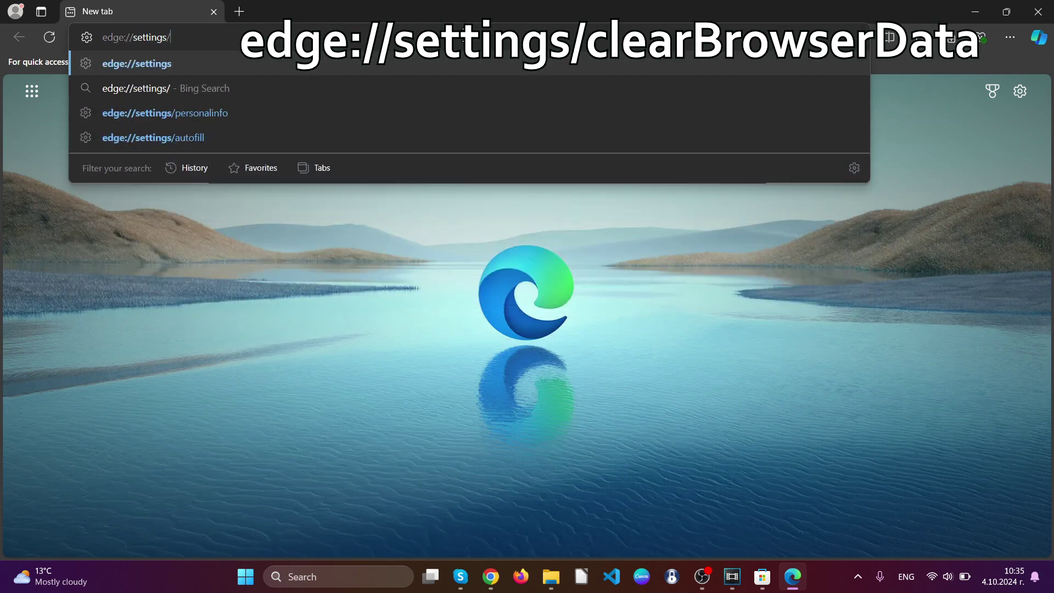
type("clearB")
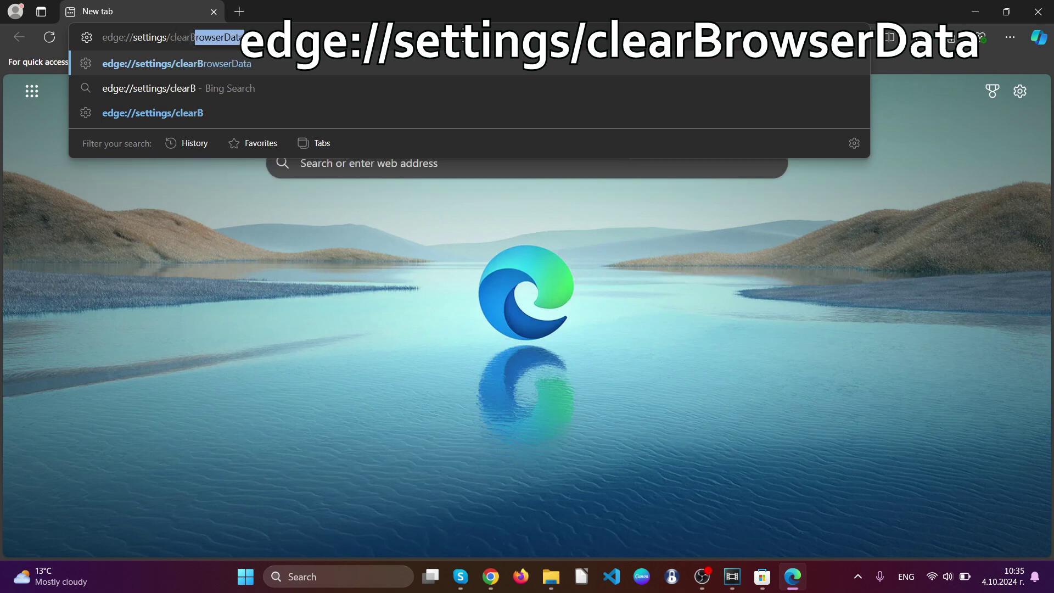
type("rowserData")
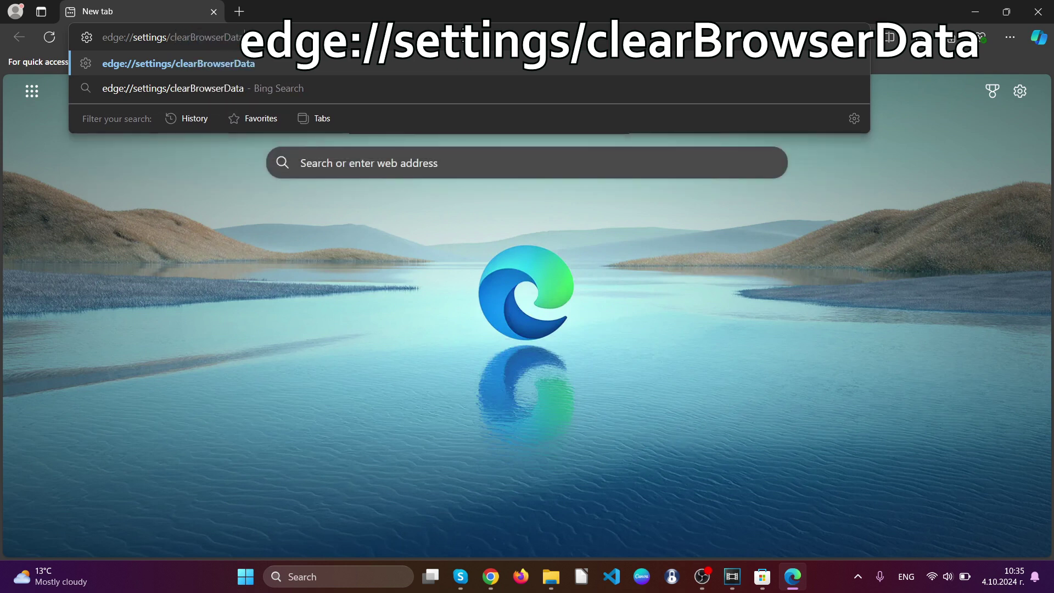
key("Return")
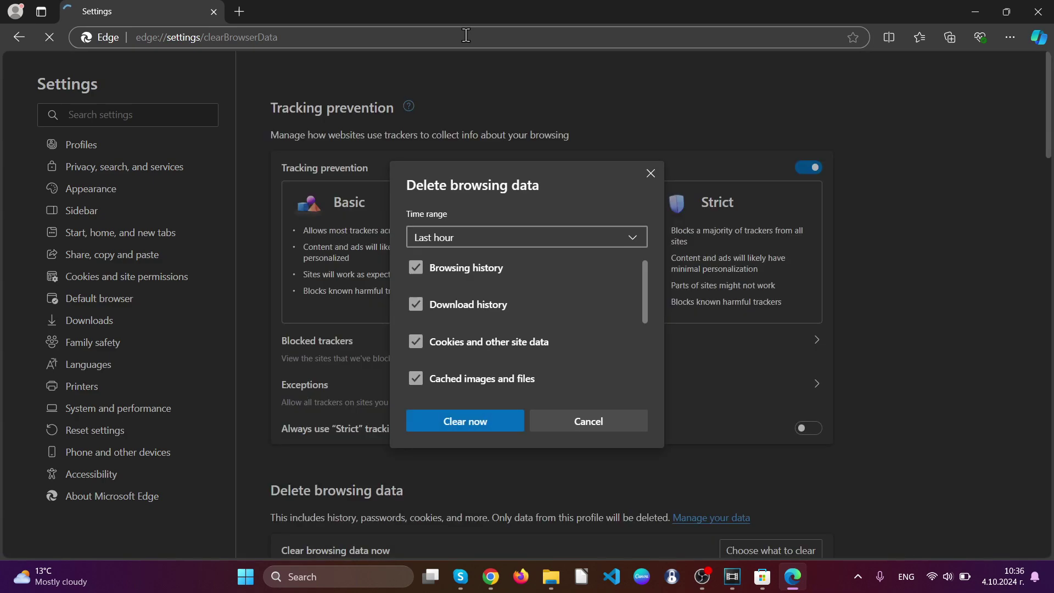
Set the range to All time and include Media Foundation data, previous Edge version data, site permissions and autofill.
left_click(480, 237)
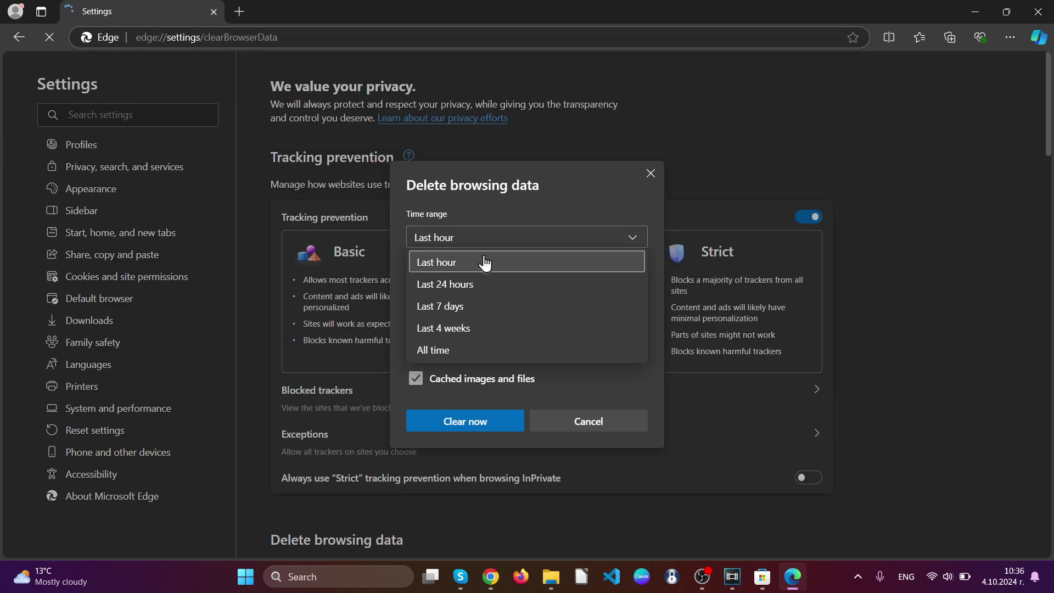
left_click(462, 351)
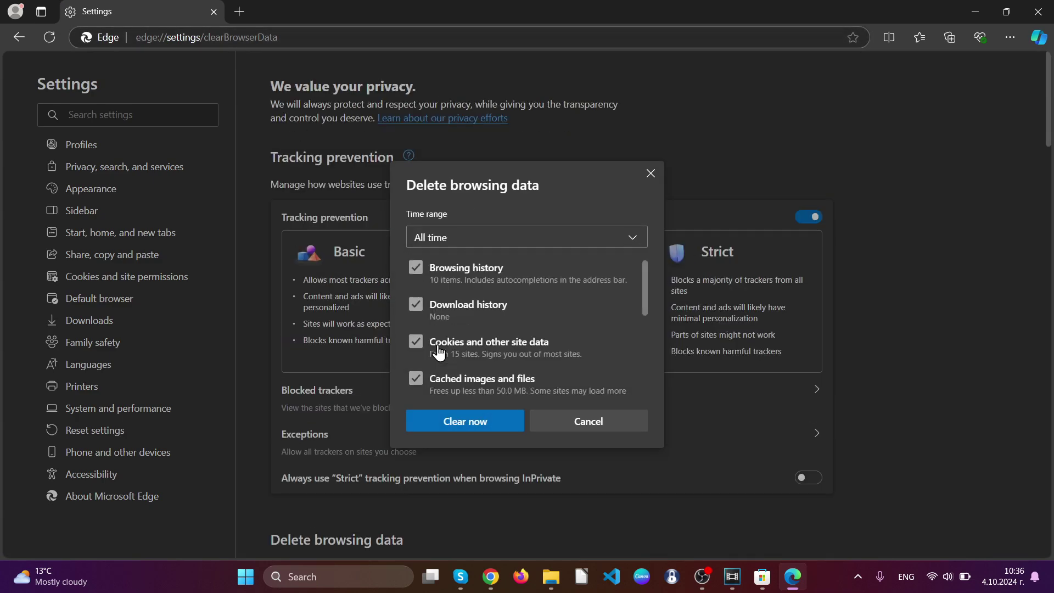
scroll(482, 321, "down", 3)
scroll(454, 313, "down", 2)
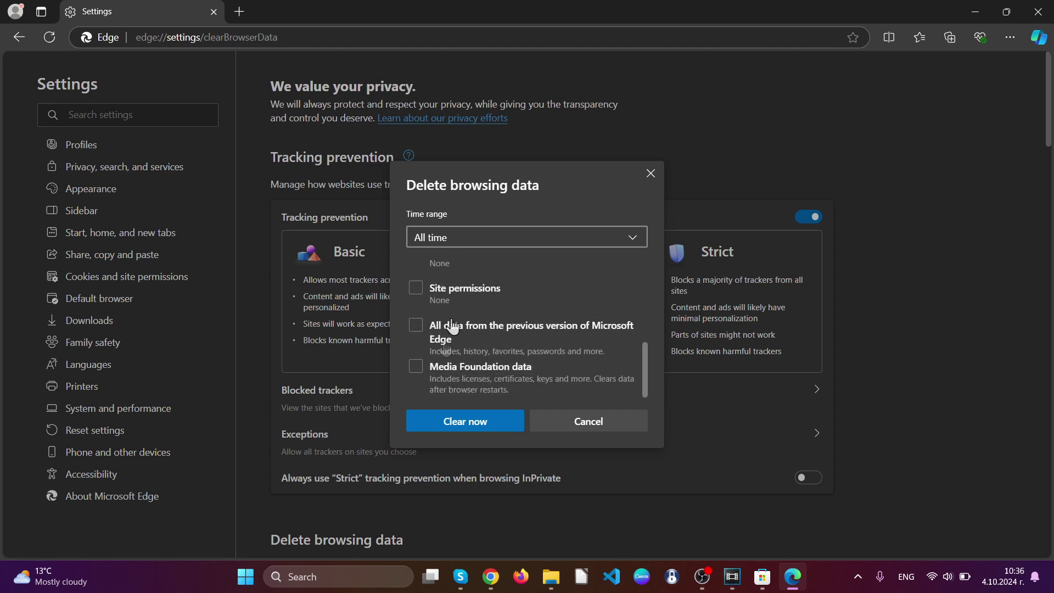
left_click(419, 368)
left_click(418, 326)
left_click(418, 290)
scroll(421, 342, "up", 1)
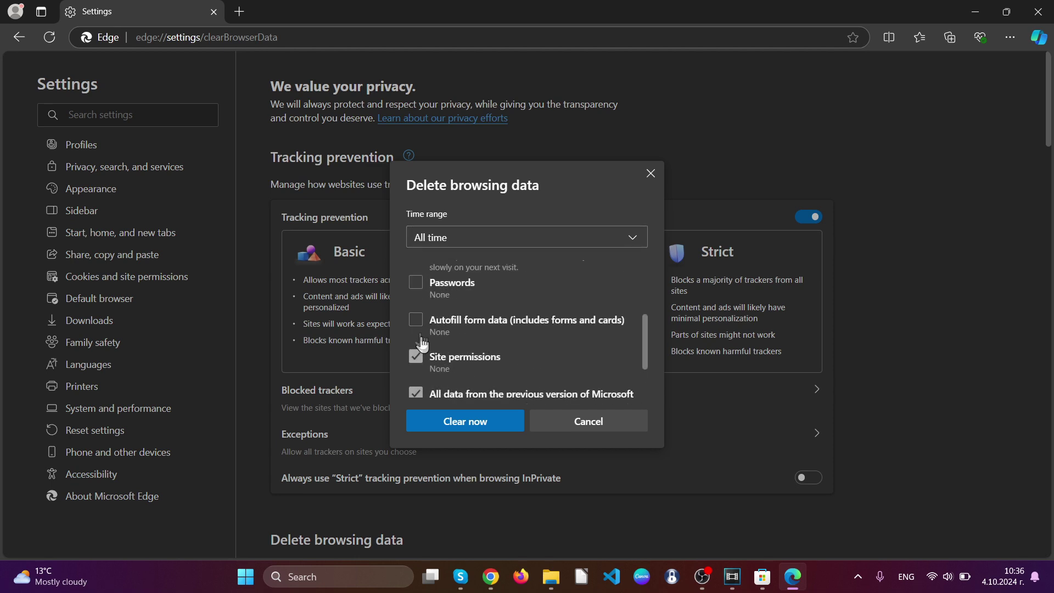
left_click(416, 321)
scroll(418, 333, "up", 1)
scroll(449, 346, "down", 1)
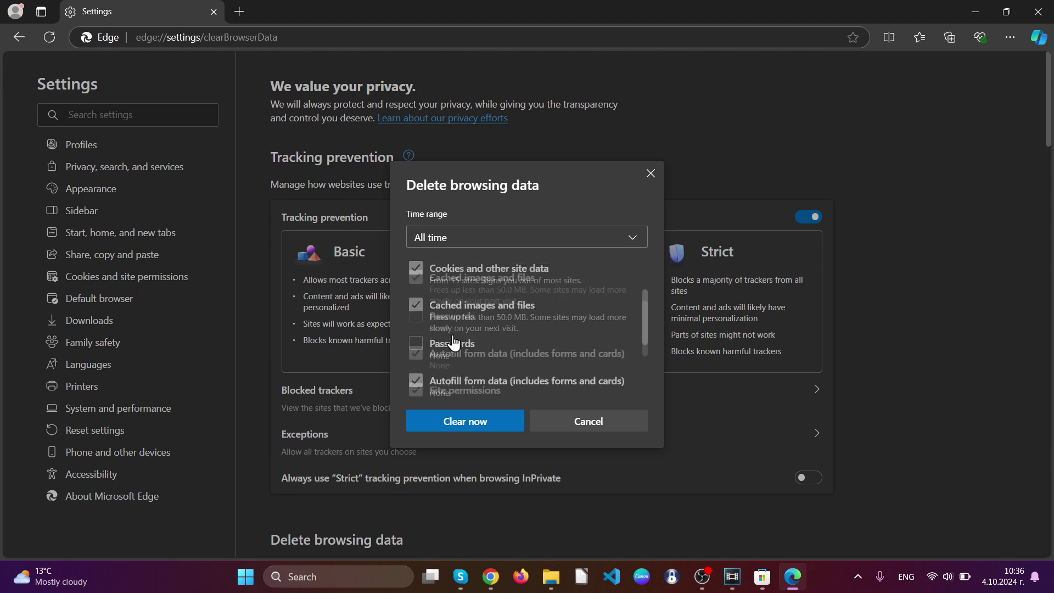
scroll(454, 342, "down", 2)
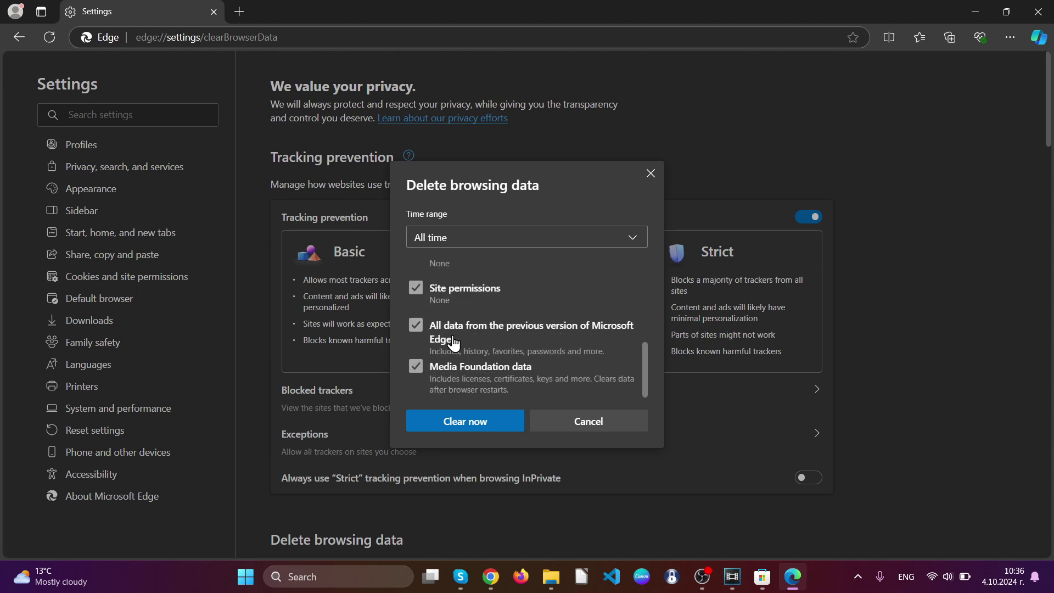
Delete the selected browsing data and close Edge.
left_click(465, 423)
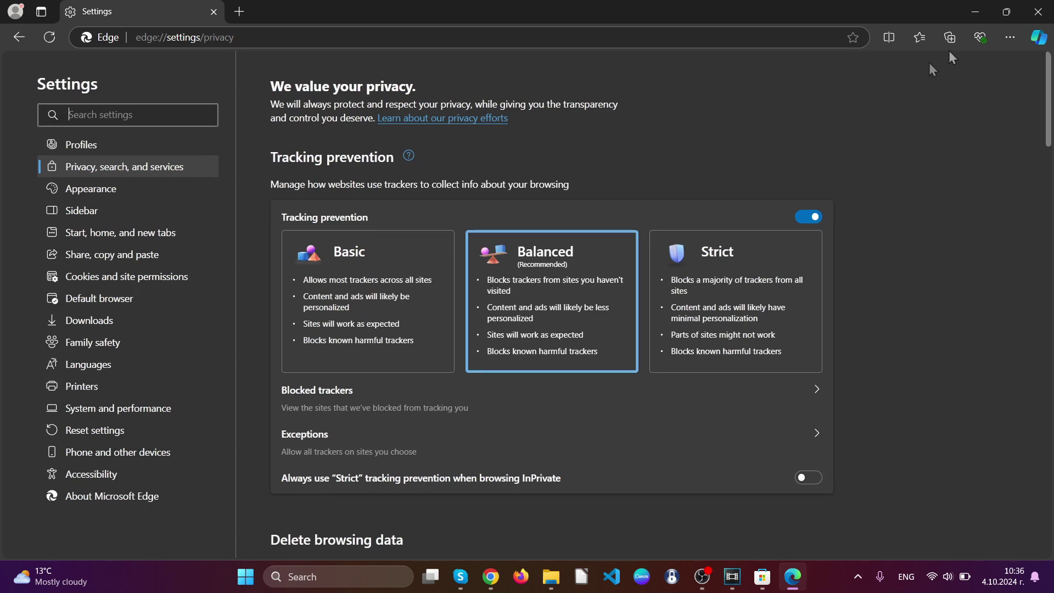
left_click(1030, 11)
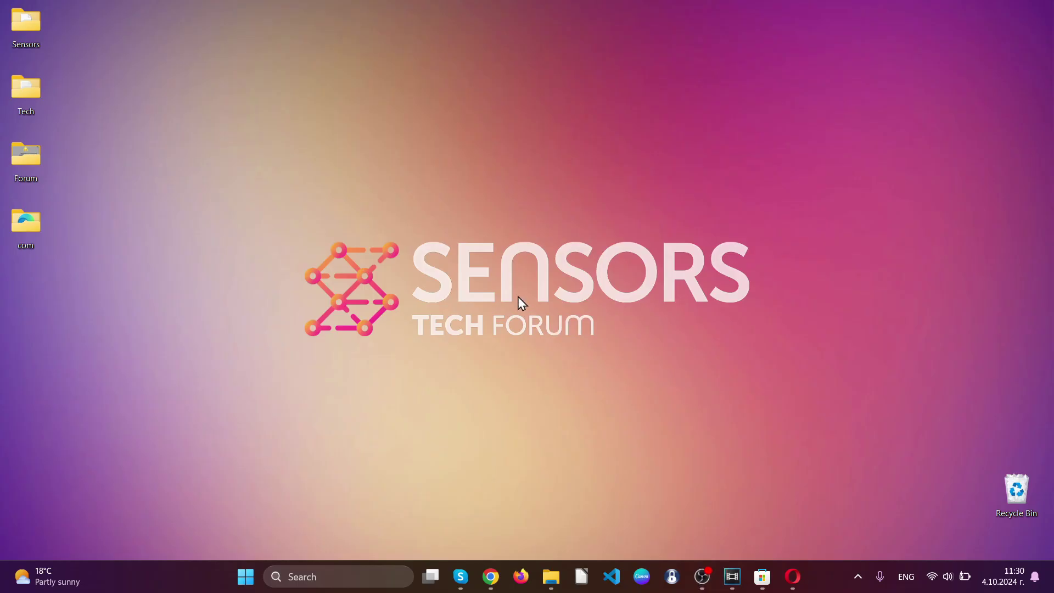
Launch Opera, remove the Search all Tabs extension, confirm, and close the removal feedback page.
left_click(793, 577)
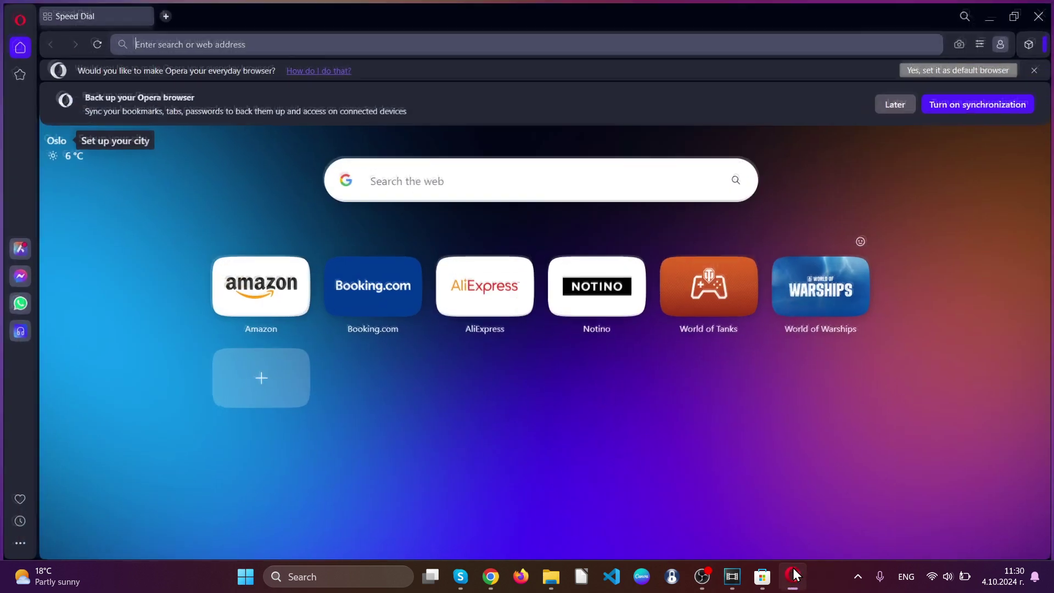
left_click(1033, 43)
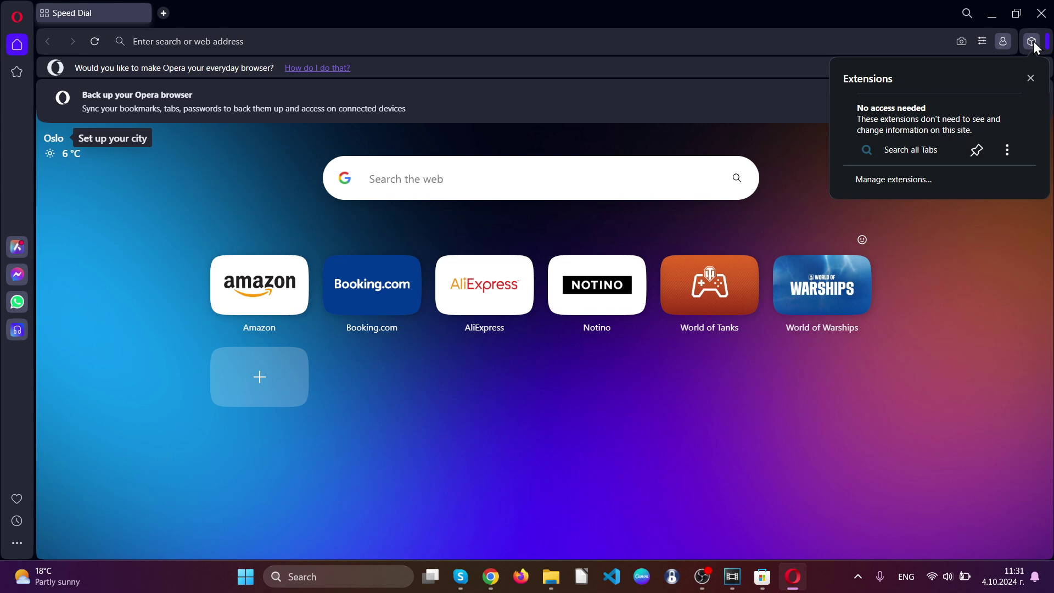
left_click(1006, 154)
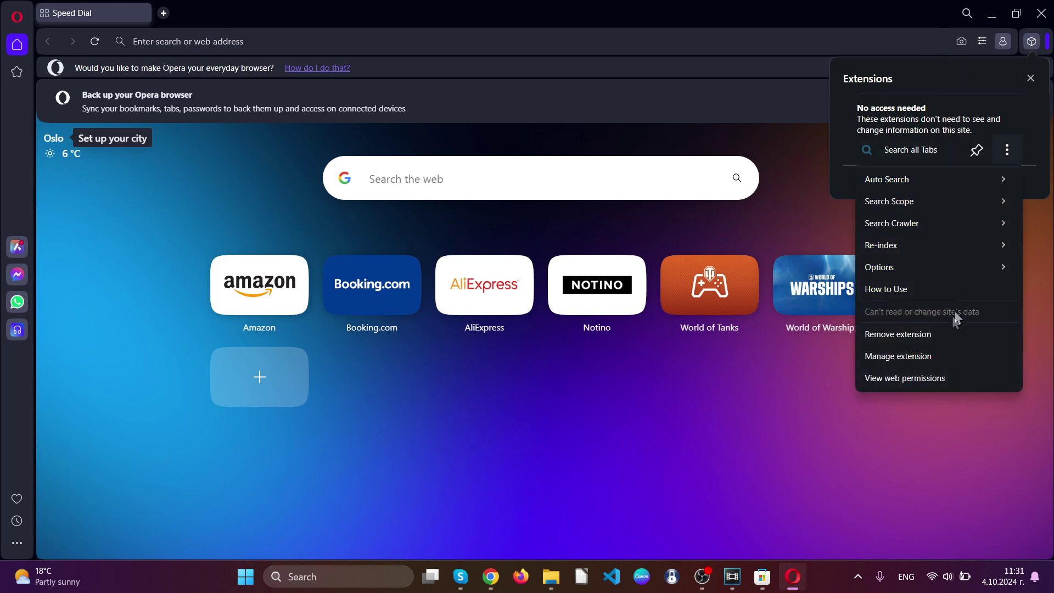
left_click(947, 333)
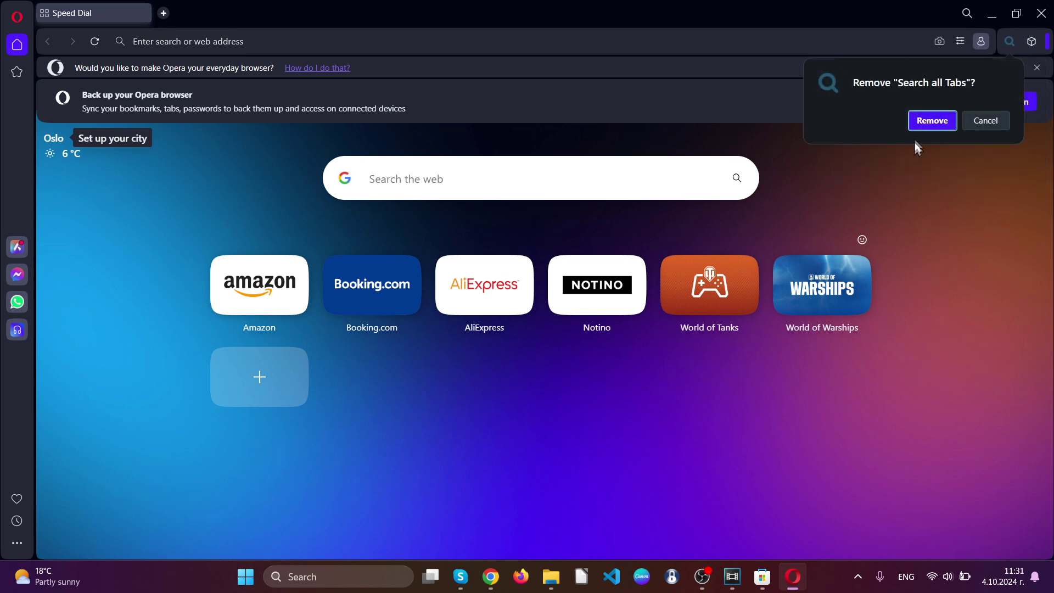
left_click(919, 123)
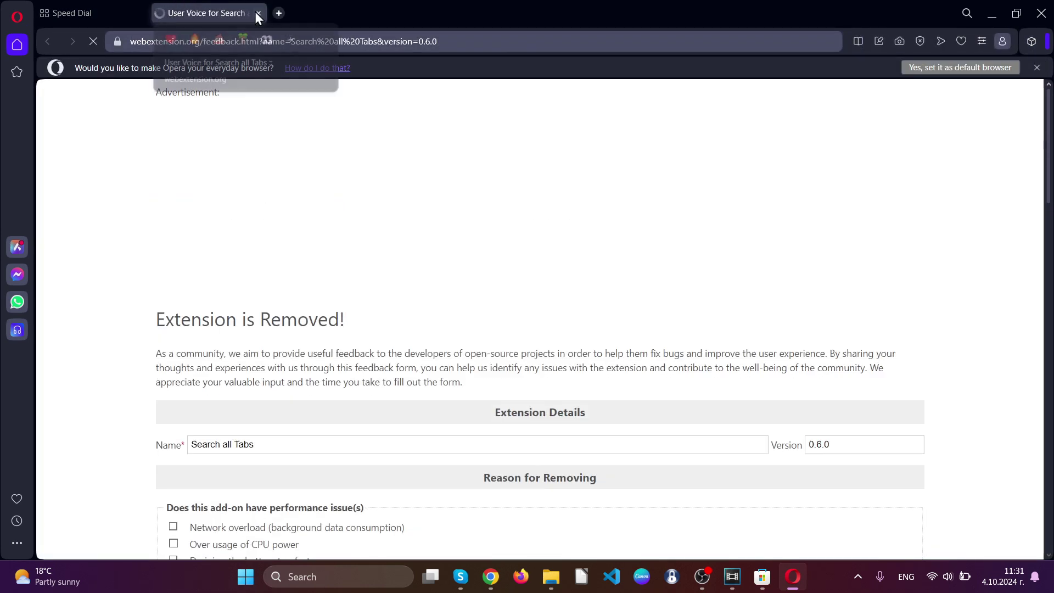
left_click(256, 13)
left_click(229, 40)
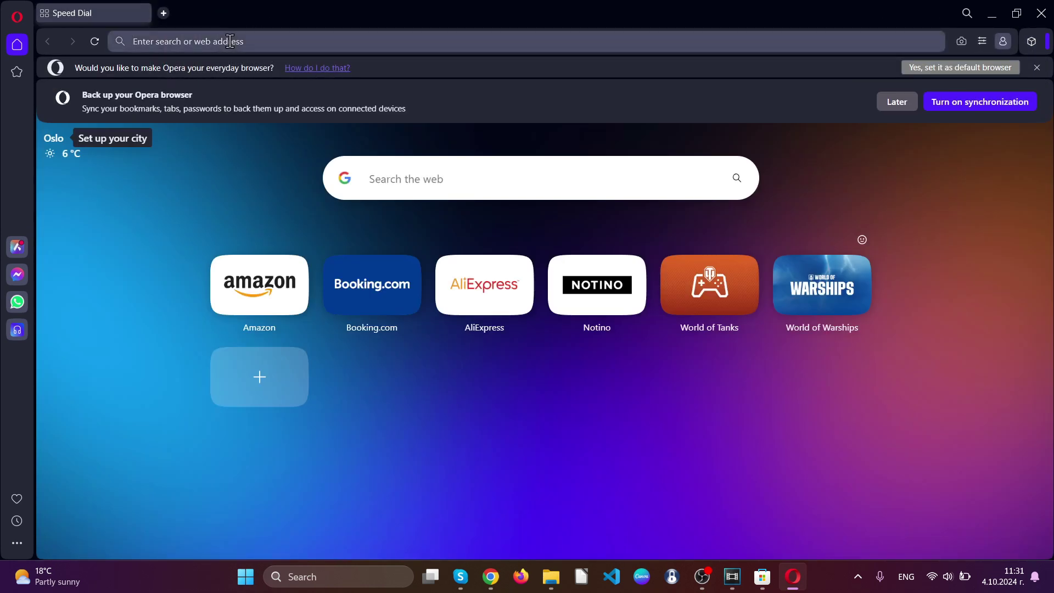
type("o")
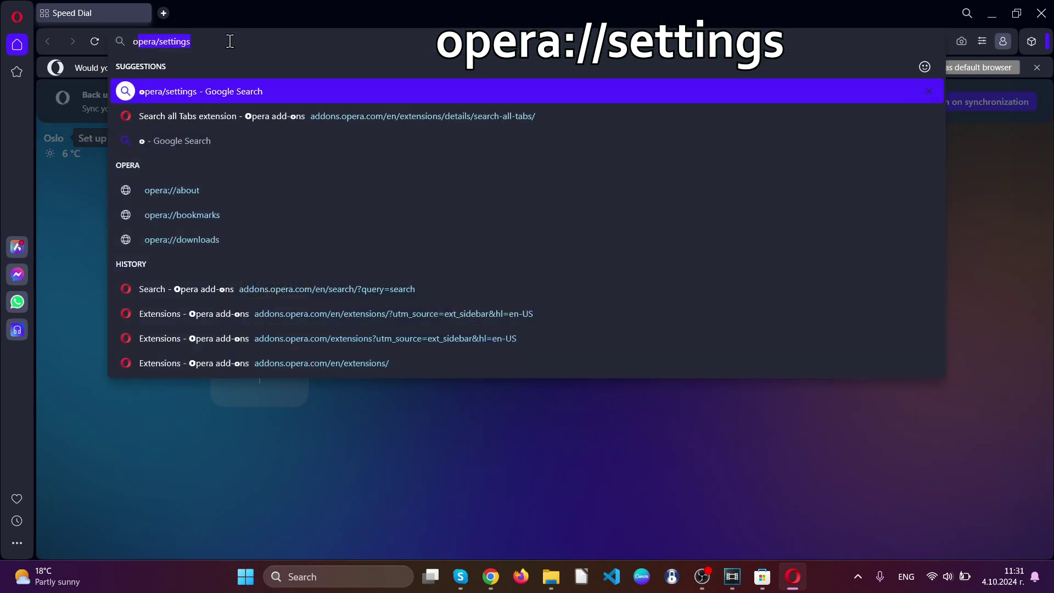
type("pera://")
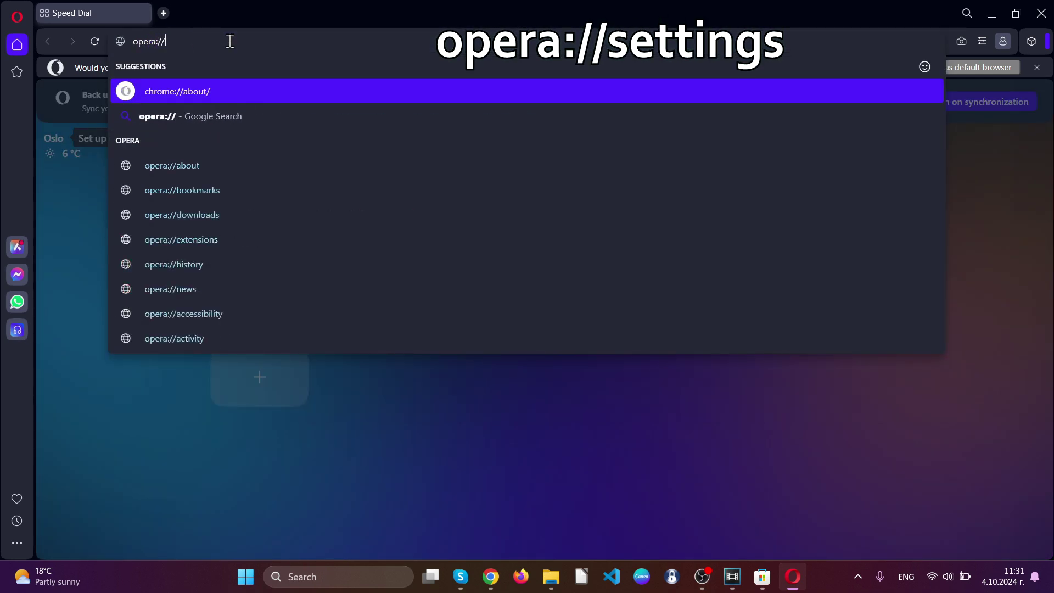
type("settings")
Go to opera://settings, Privacy & security, and bring up Delete browsing data.
key("Return")
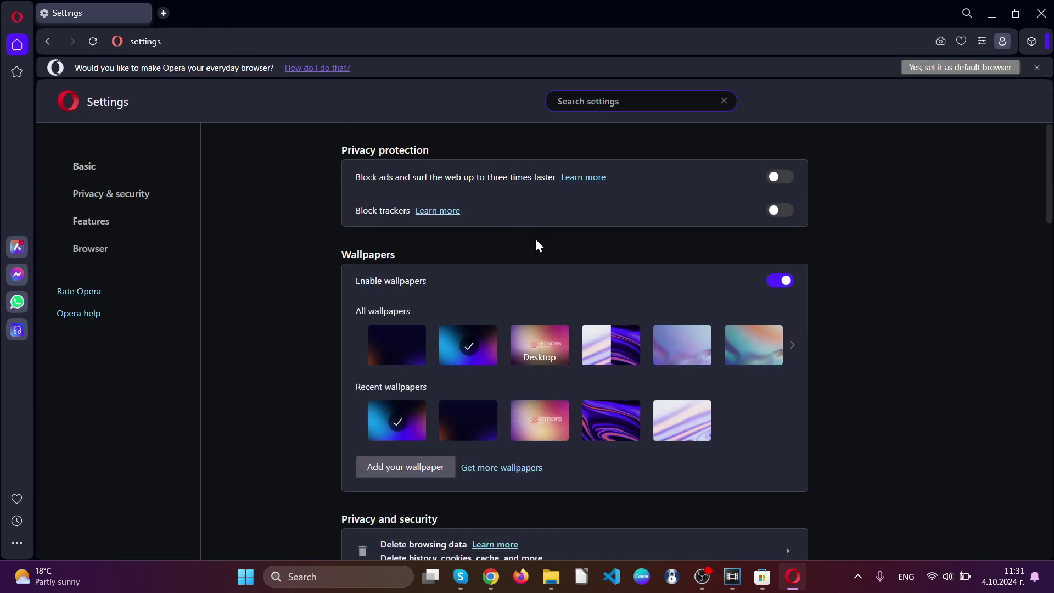
left_click(104, 199)
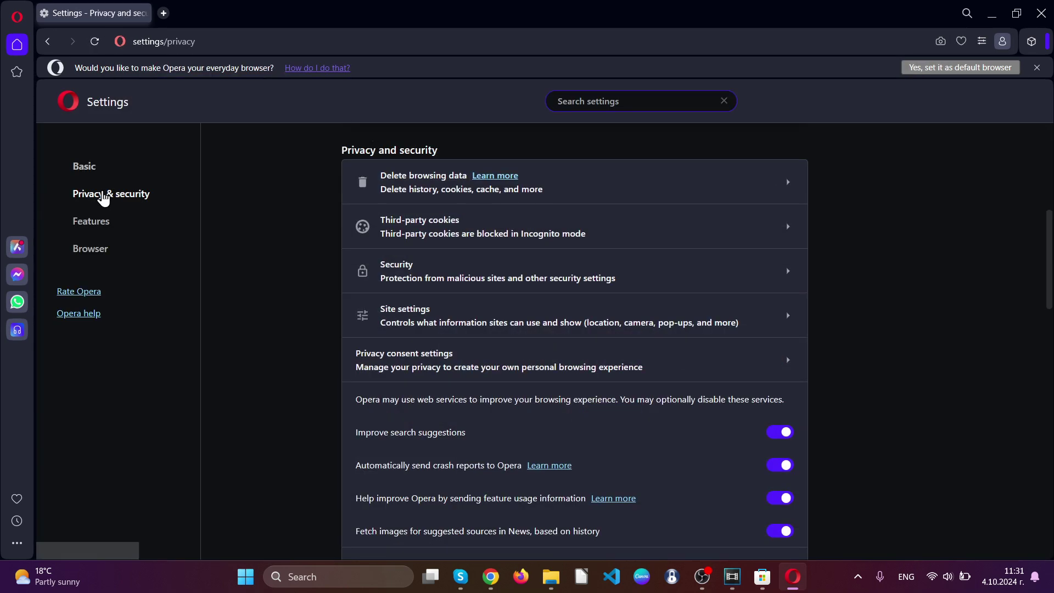
left_click(408, 184)
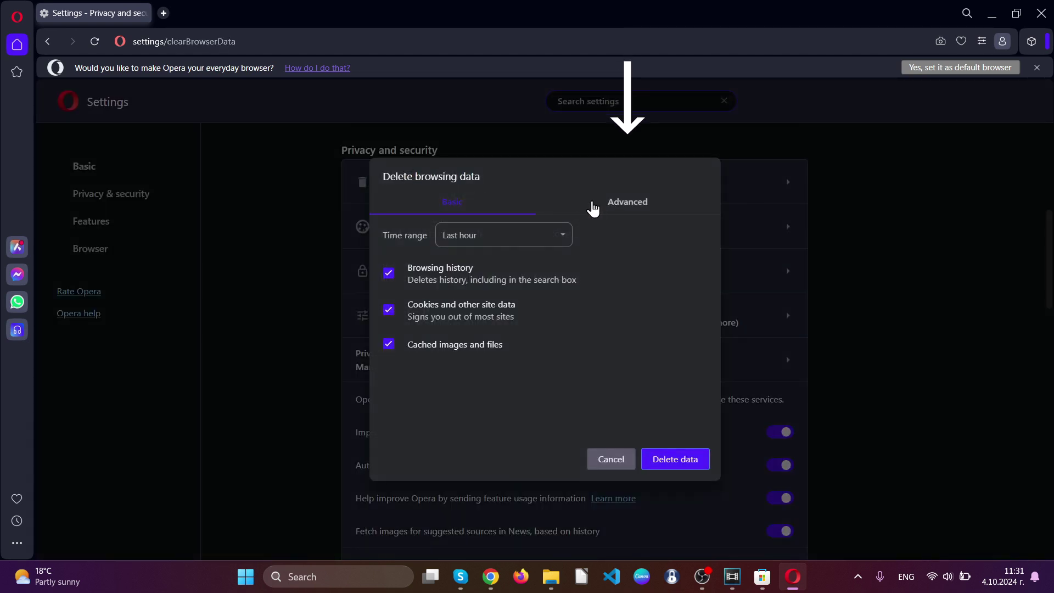
On the Advanced list, set the range to All time and delete the browsing data.
left_click(622, 210)
left_click(536, 237)
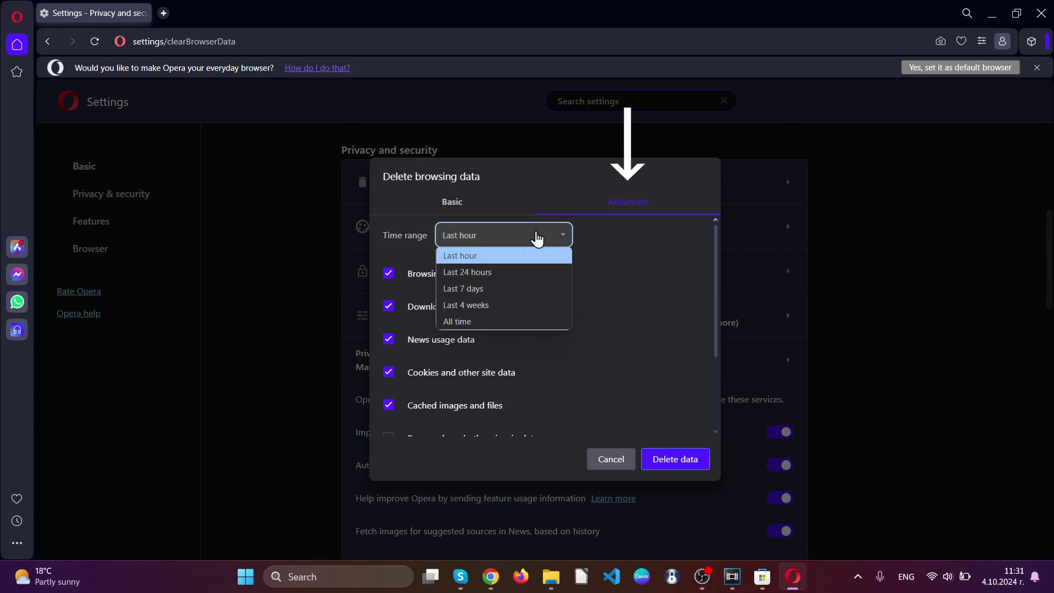
left_click(504, 320)
scroll(502, 317, "down", 2)
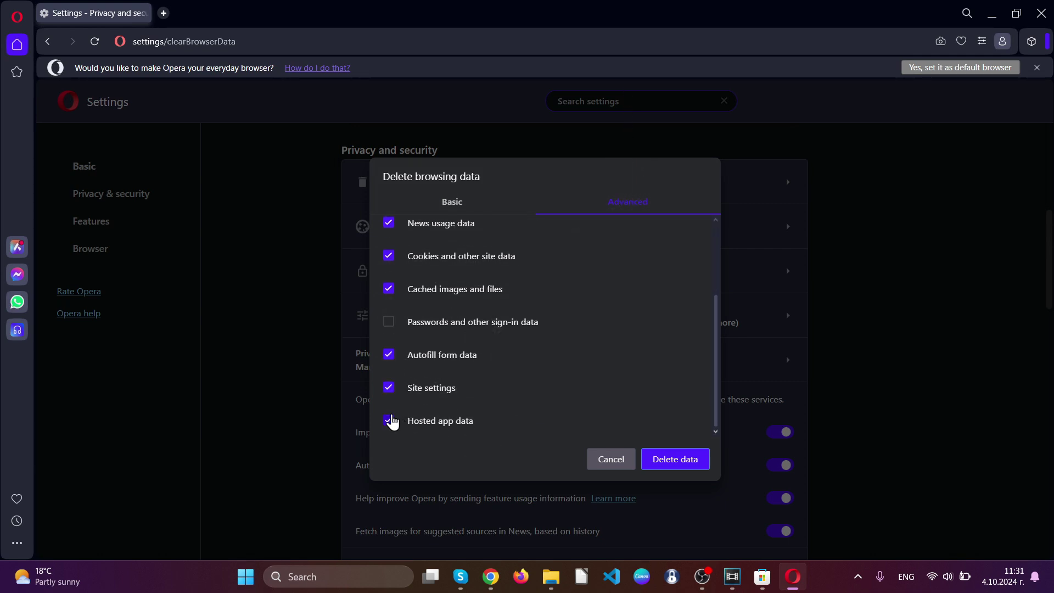
left_click(675, 458)
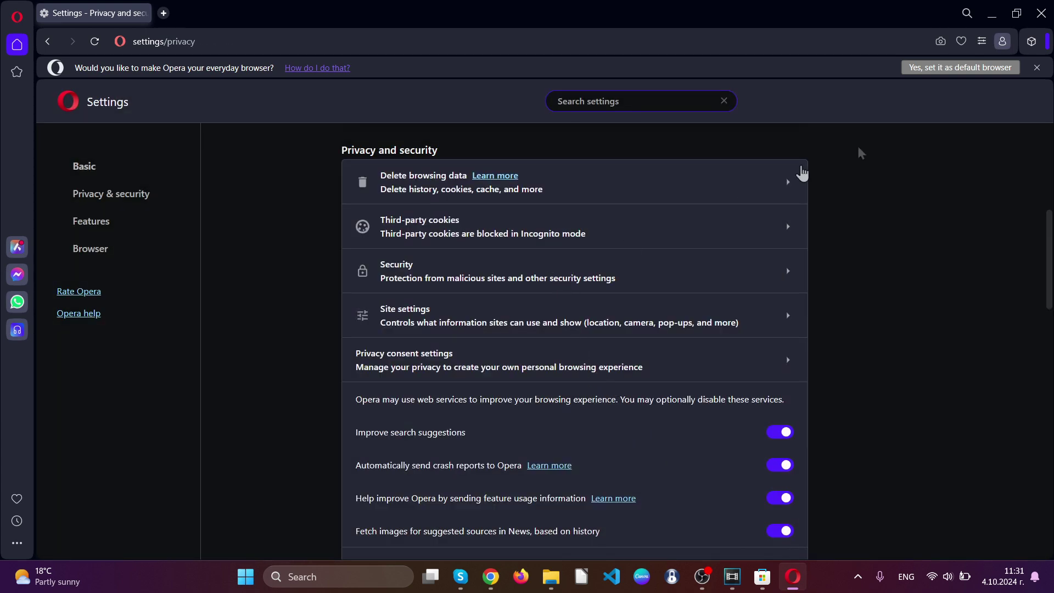
left_click(1044, 14)
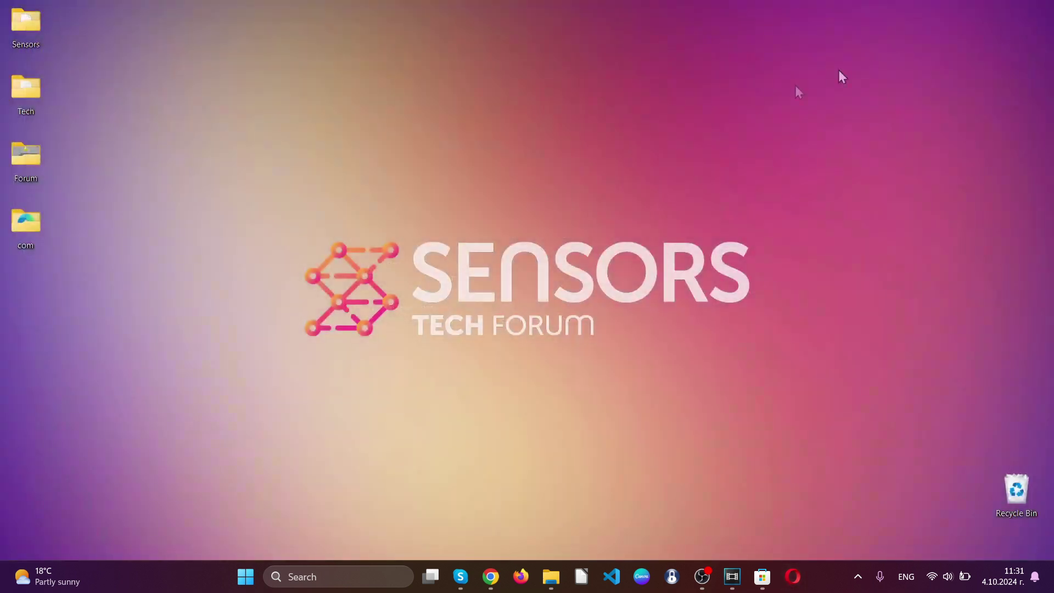